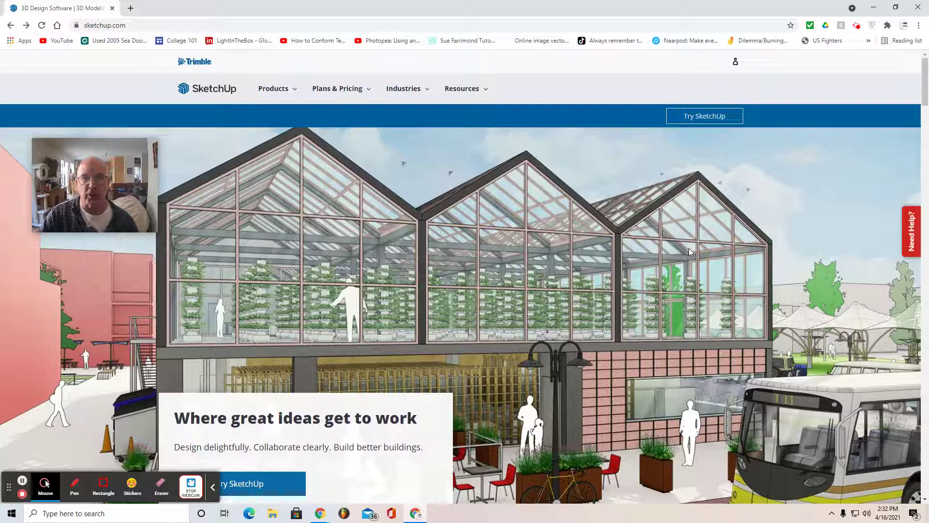
Go to the account's My Products and list the SketchUp Studio plan's included applications
left_click(735, 62)
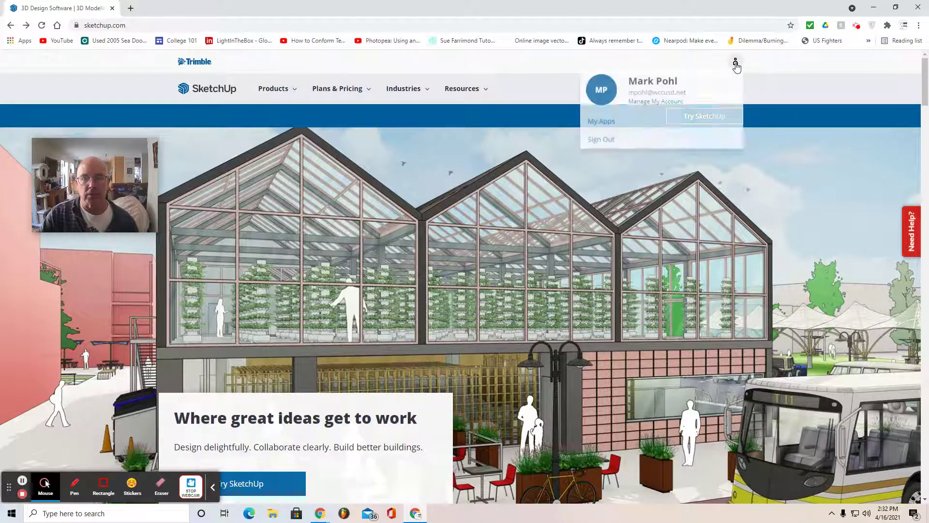
left_click(609, 125)
left_click_drag(100, 187, 637, 160)
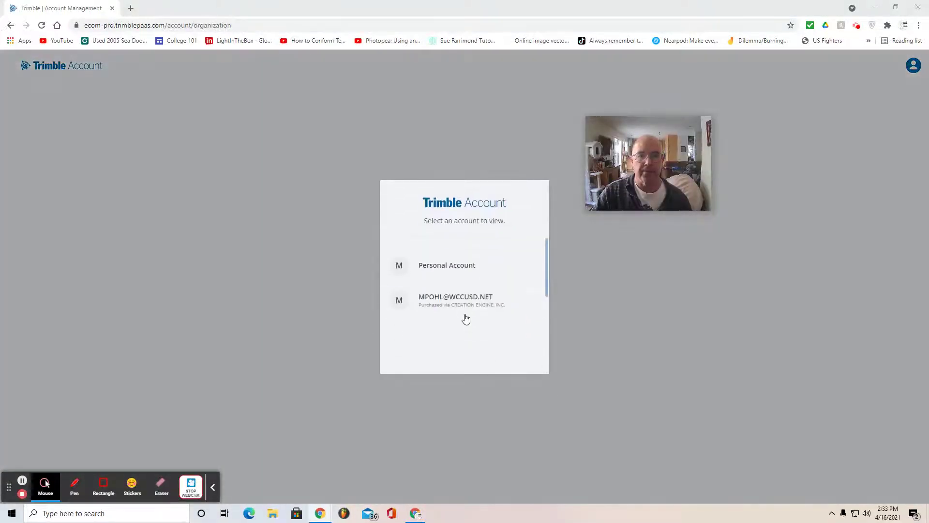
left_click(461, 305)
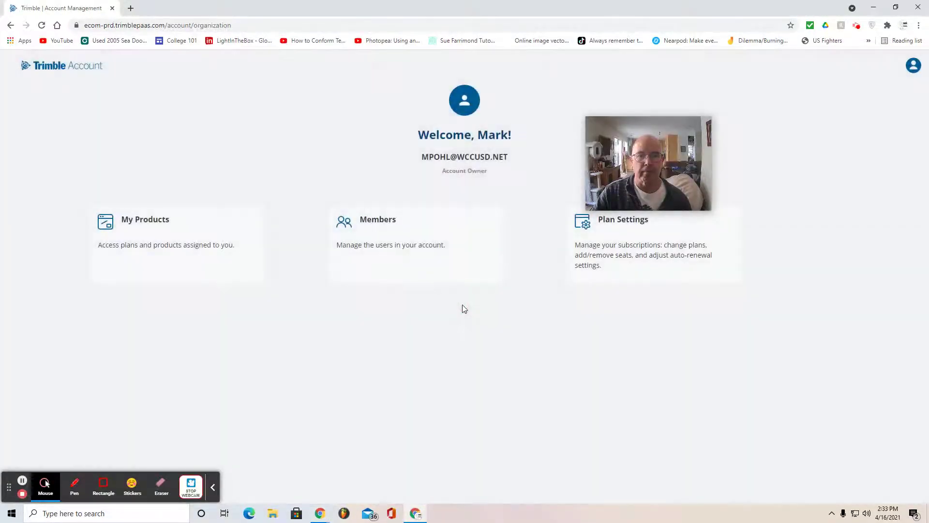
left_click(214, 244)
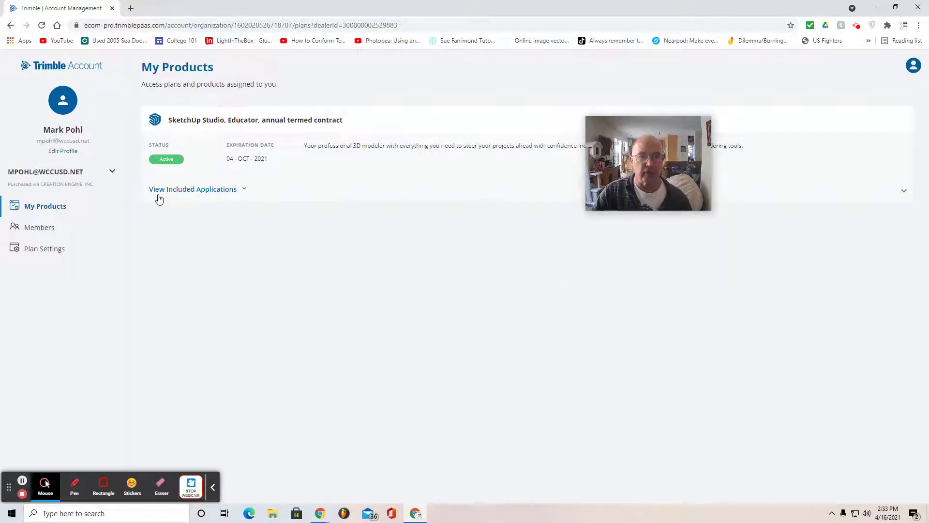
left_click(248, 194)
scroll(602, 379, "down", 3)
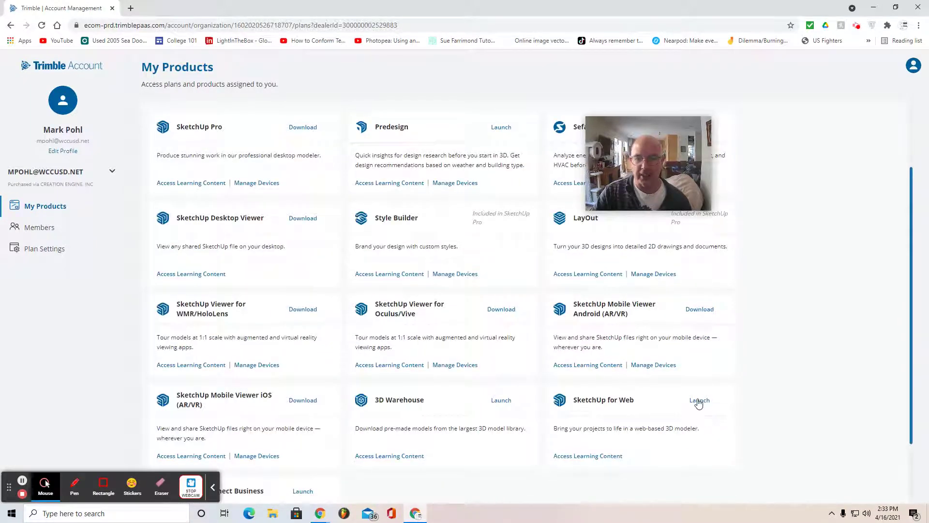
Launch SketchUp for Web and start a new model from the Simple Template – Feet and Inches
left_click(699, 401)
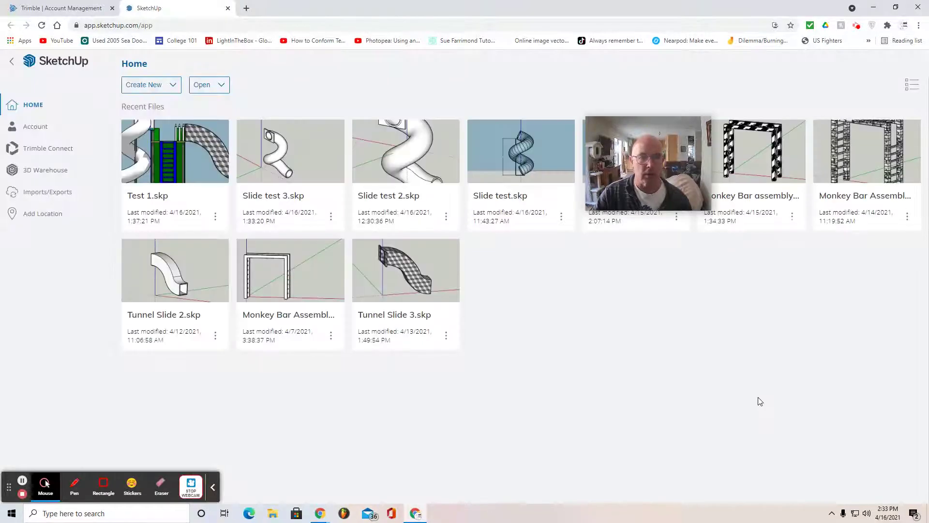
left_click(144, 90)
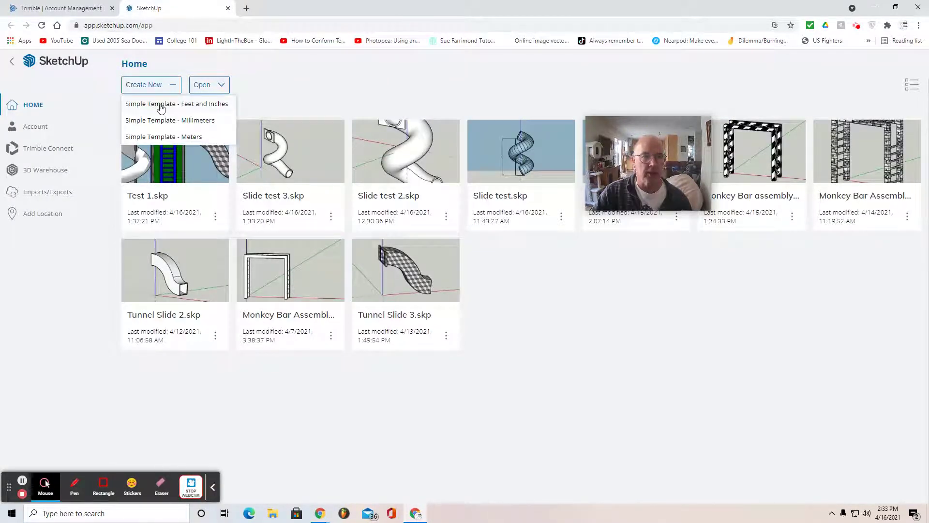
left_click(160, 106)
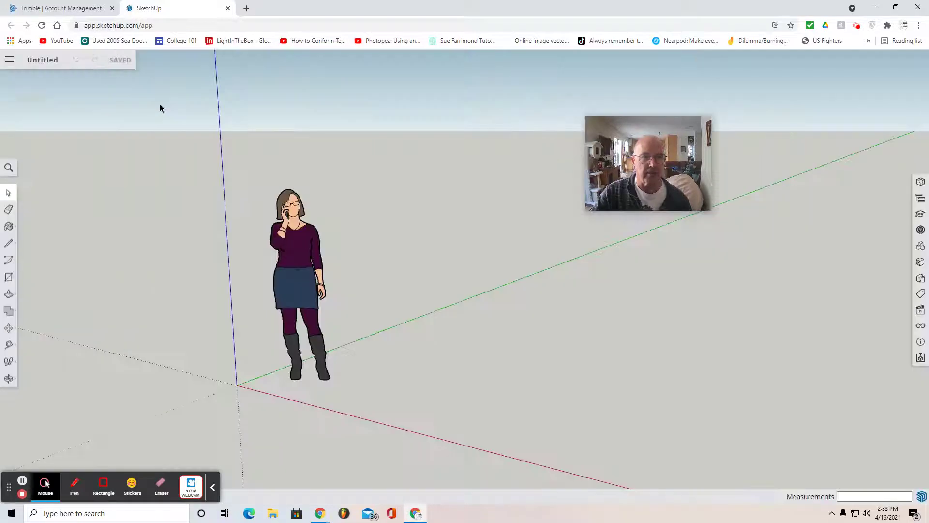
Set length units to decimal inches at 0.0000 precision with a 0.125-inch snap interval
left_click(921, 343)
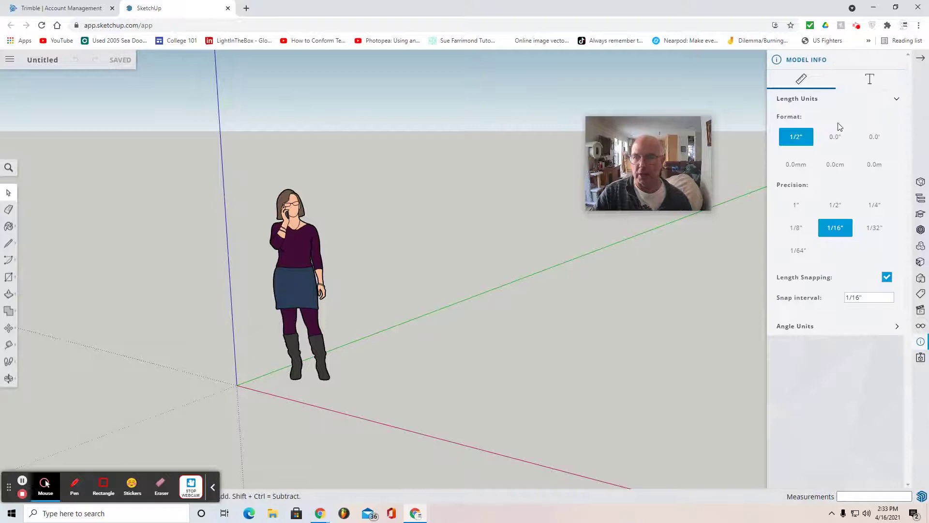
left_click(834, 138)
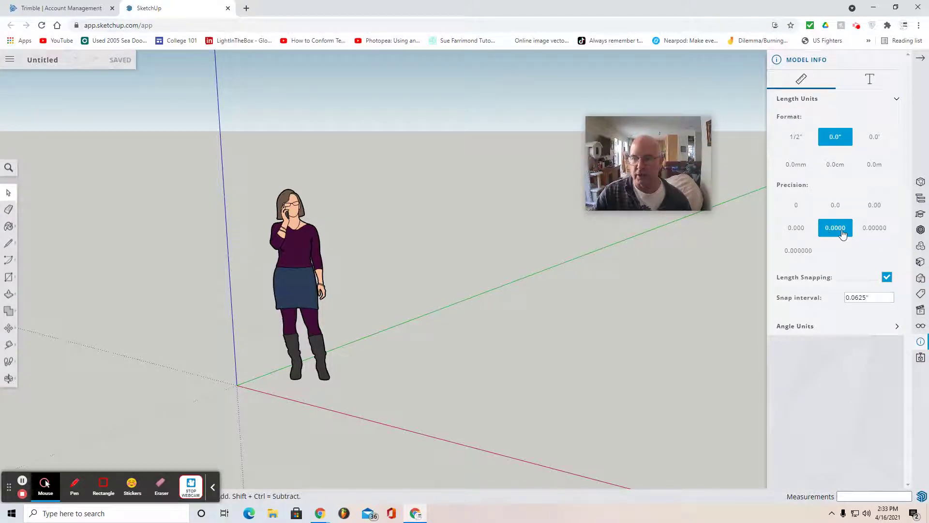
left_click_drag(877, 298, 817, 303)
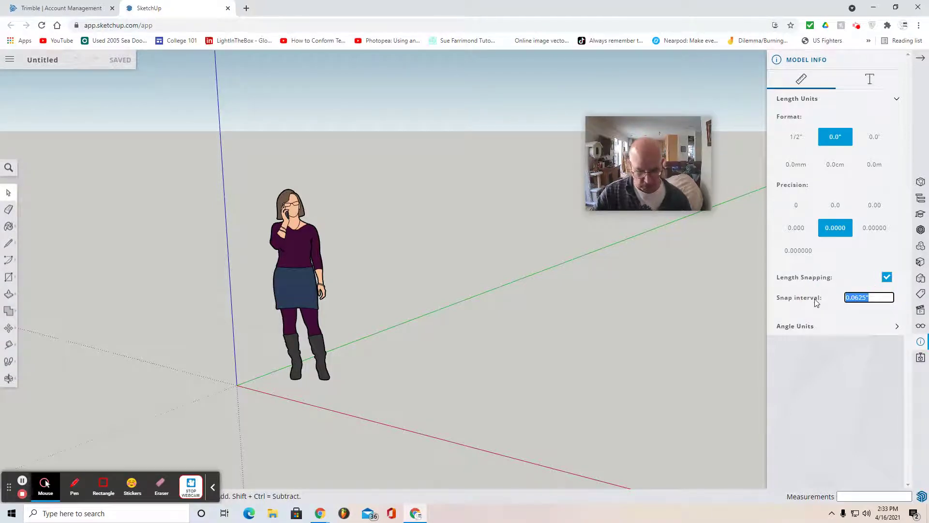
key("BackSpace")
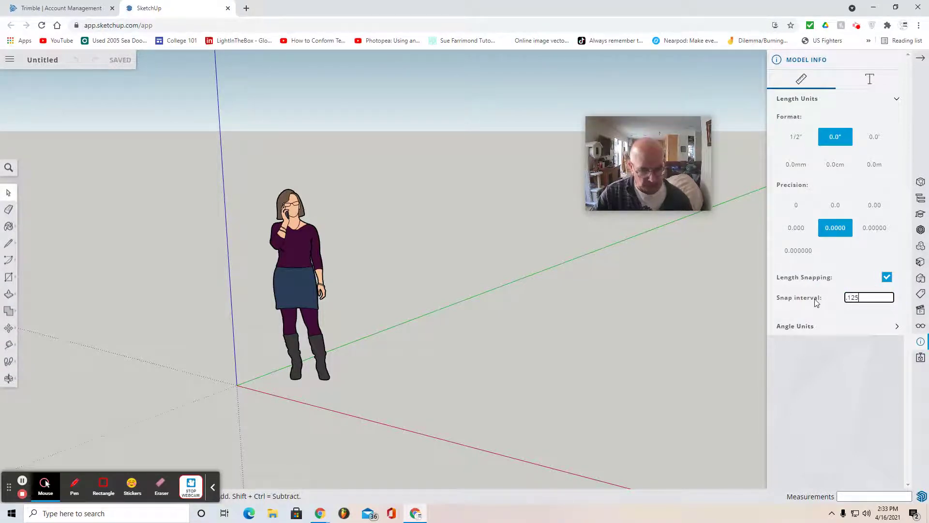
key("Return")
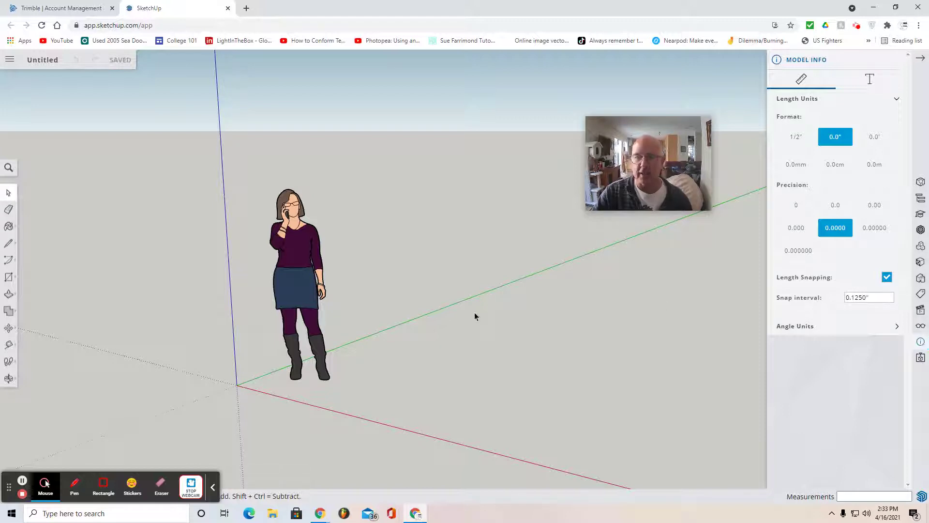
Delete the scale figure and switch the camera to Parallel Projection, trying Front view and an orbit
left_click(305, 295)
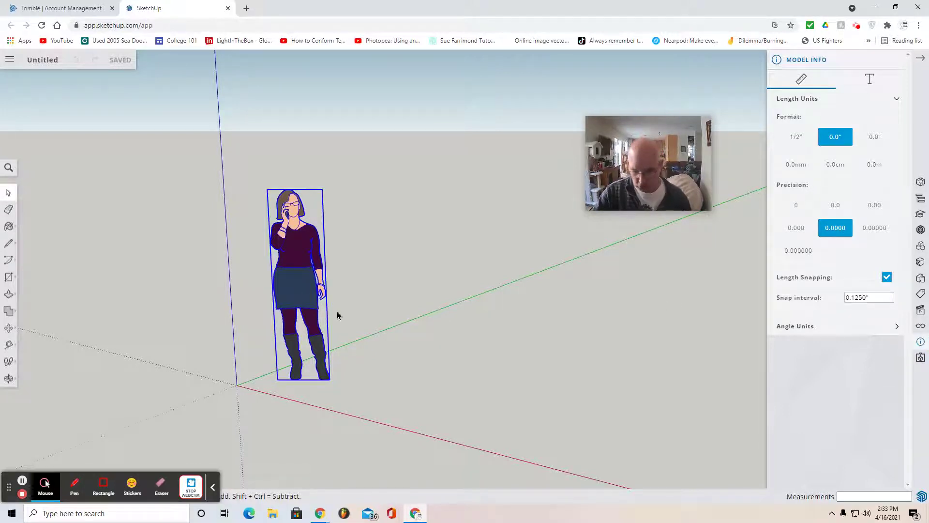
key("Delete")
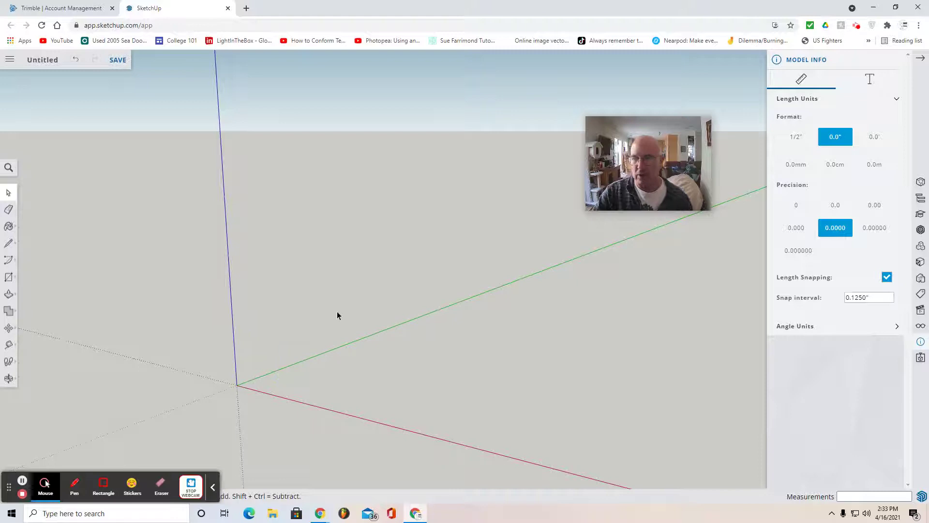
left_click(921, 314)
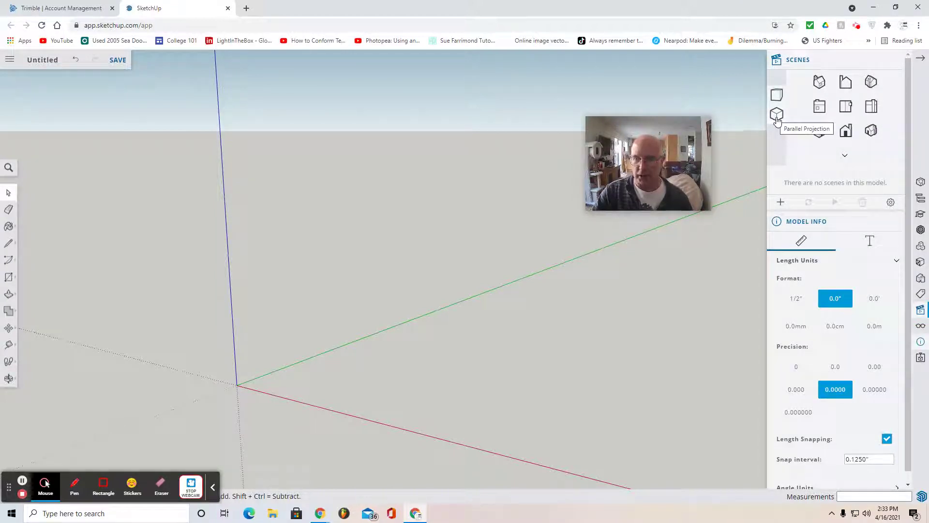
left_click(777, 117)
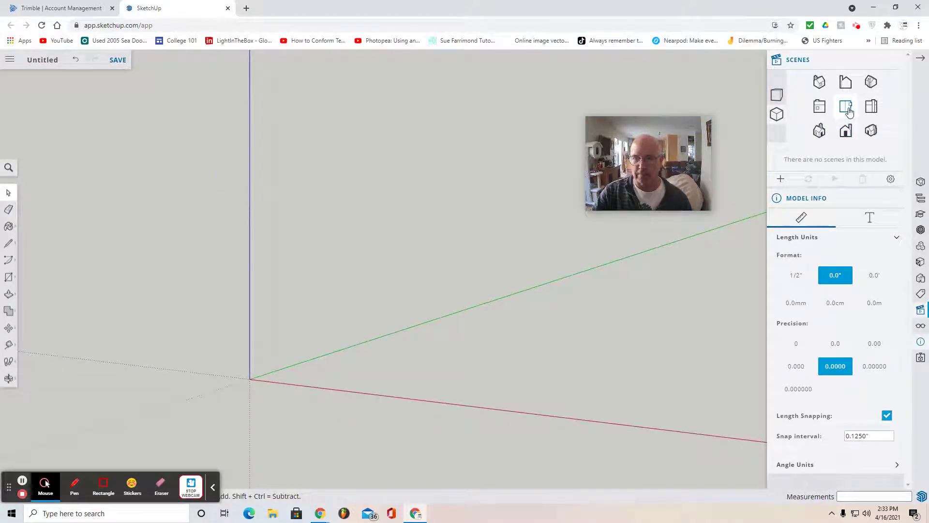
left_click(849, 112)
left_click(9, 378)
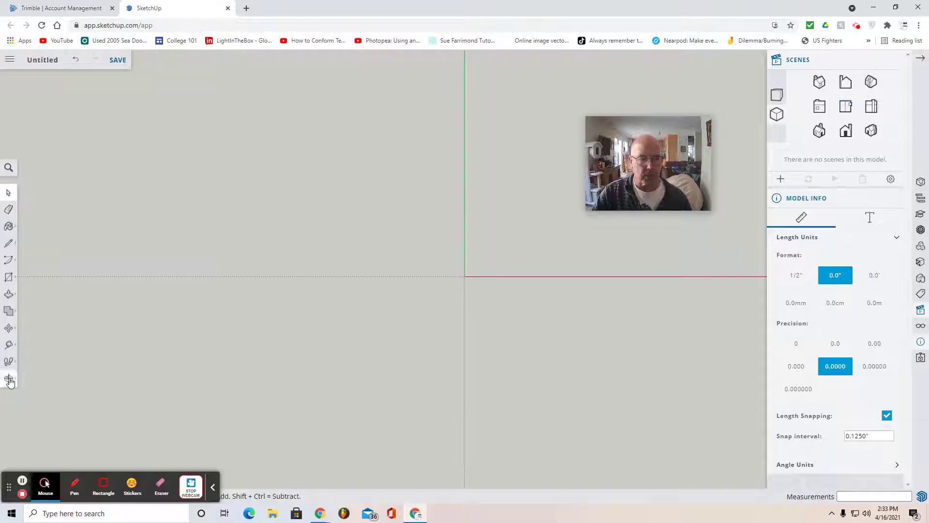
left_click_drag(361, 337, 296, 351)
Switch to Top view and pan so the axes origin sits toward the left
left_click(846, 130)
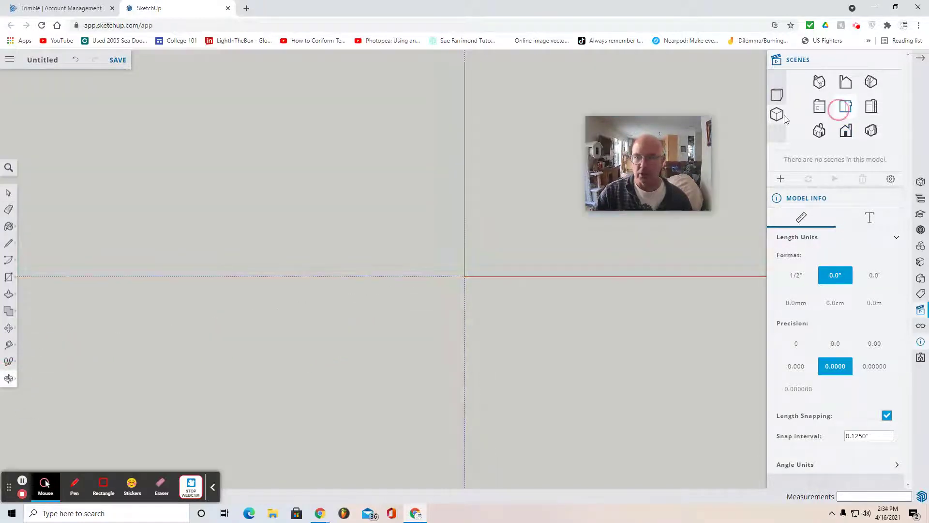
left_click(17, 383)
left_click(47, 358)
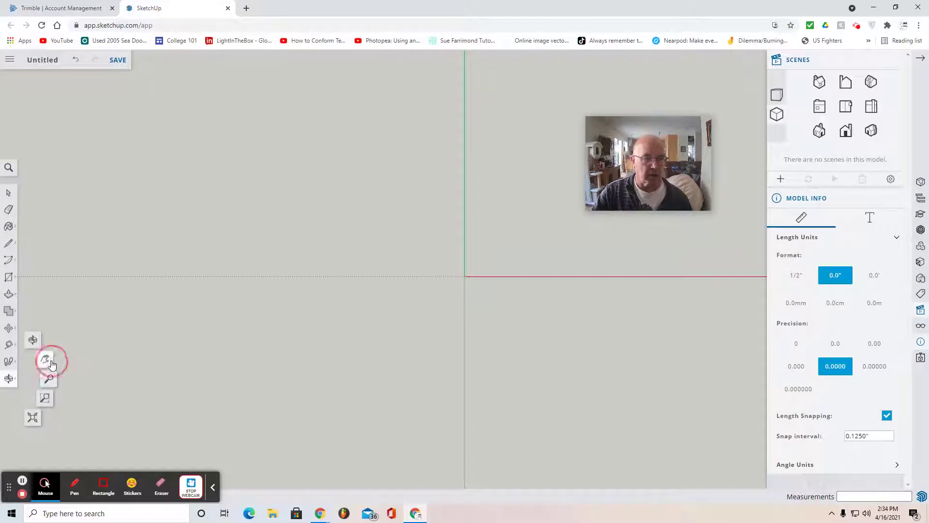
left_click_drag(363, 332, 218, 353)
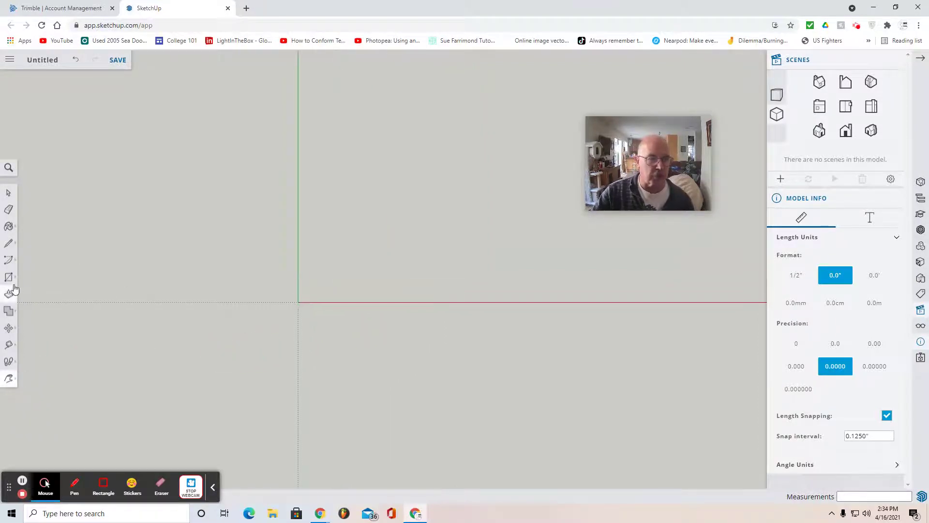
Draw a 36 by 22 inch rectangle with its first corner at the origin
left_click(10, 281)
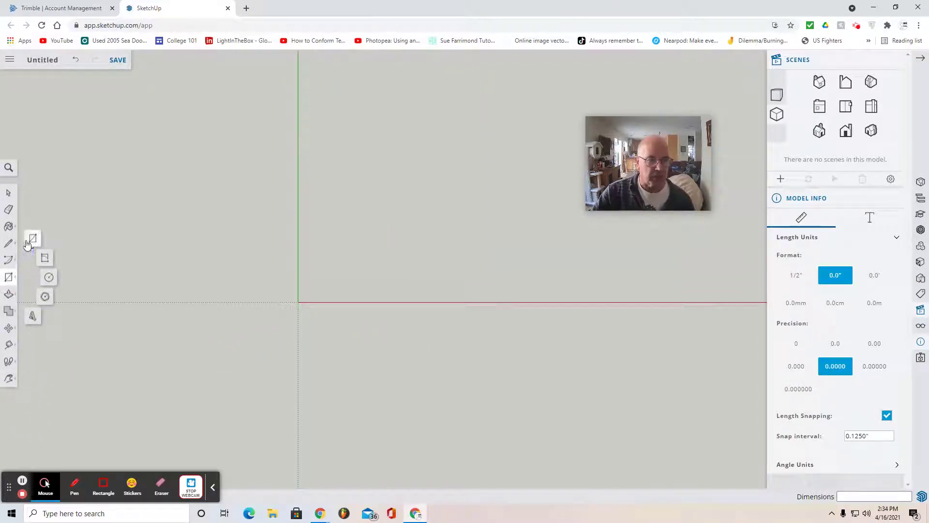
left_click(30, 242)
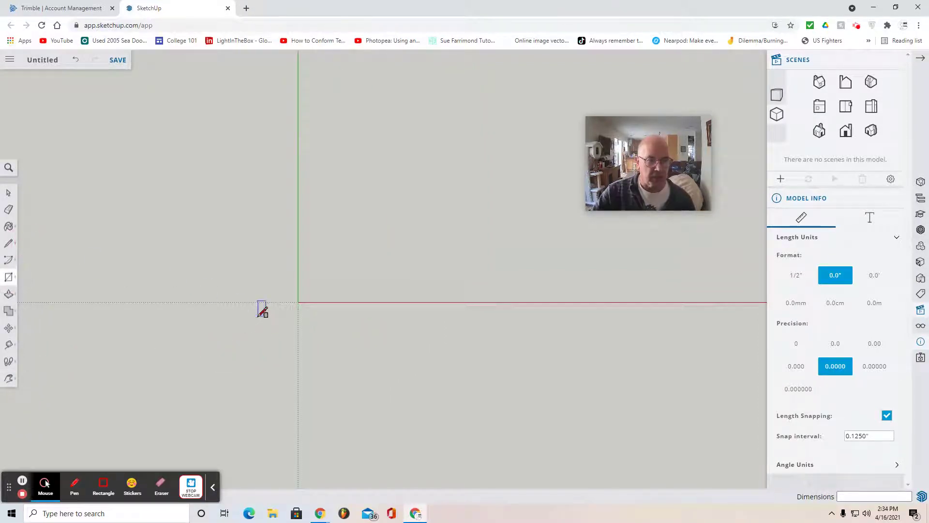
left_click(298, 302)
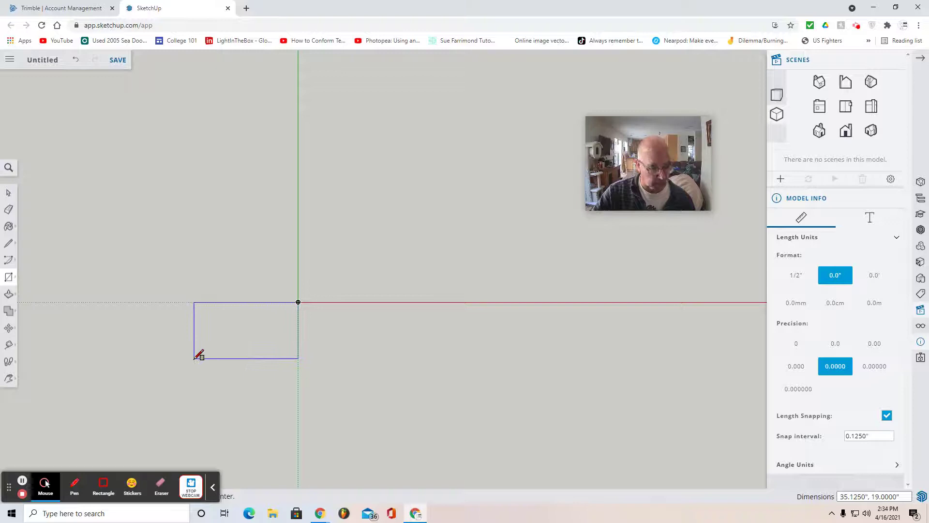
type("3")
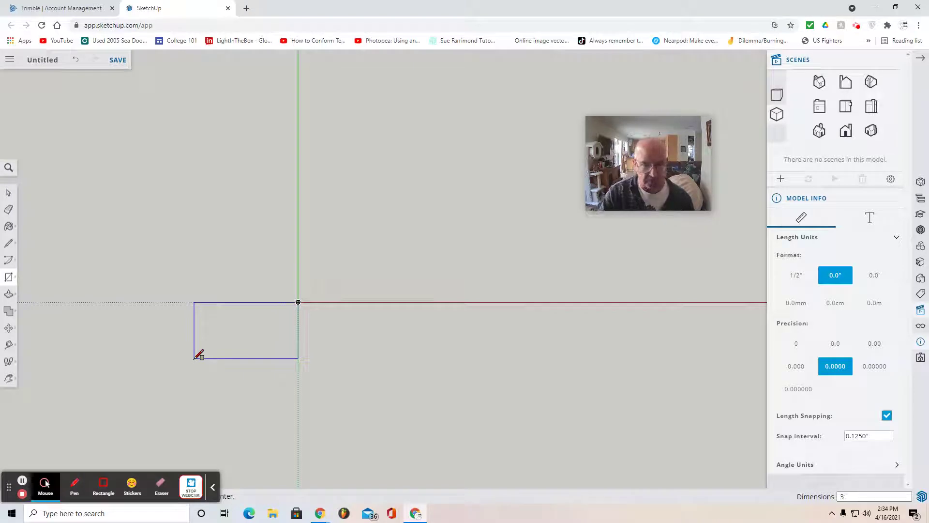
type("5,")
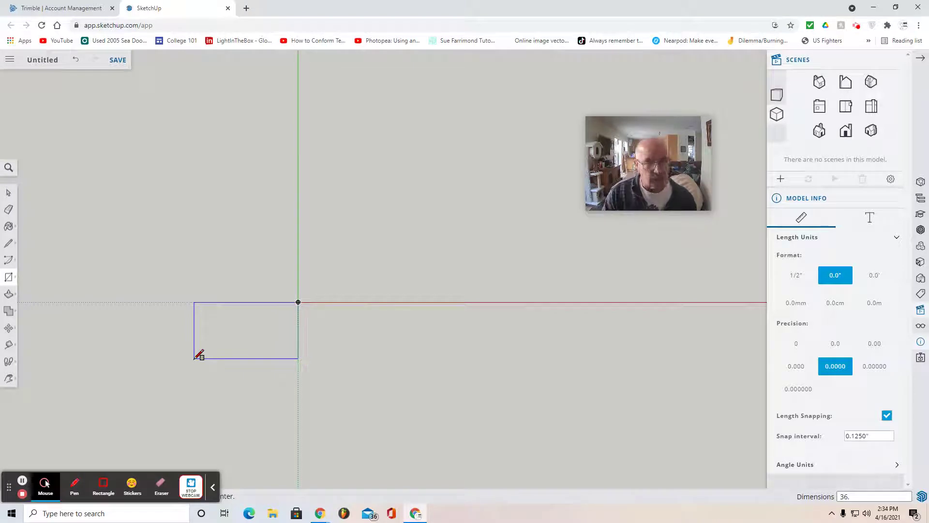
type("22")
key("Return")
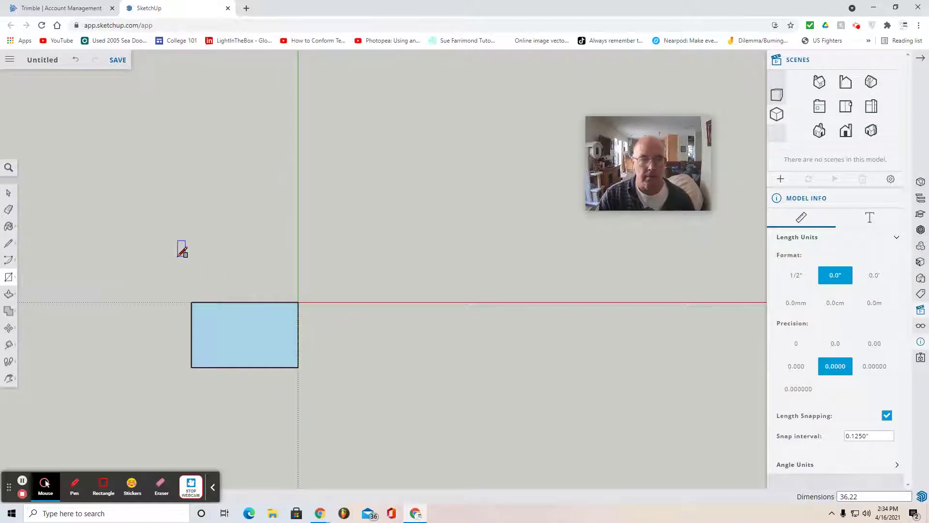
Draw a circle of 22-inch radius centred above the base rectangle
left_click(9, 280)
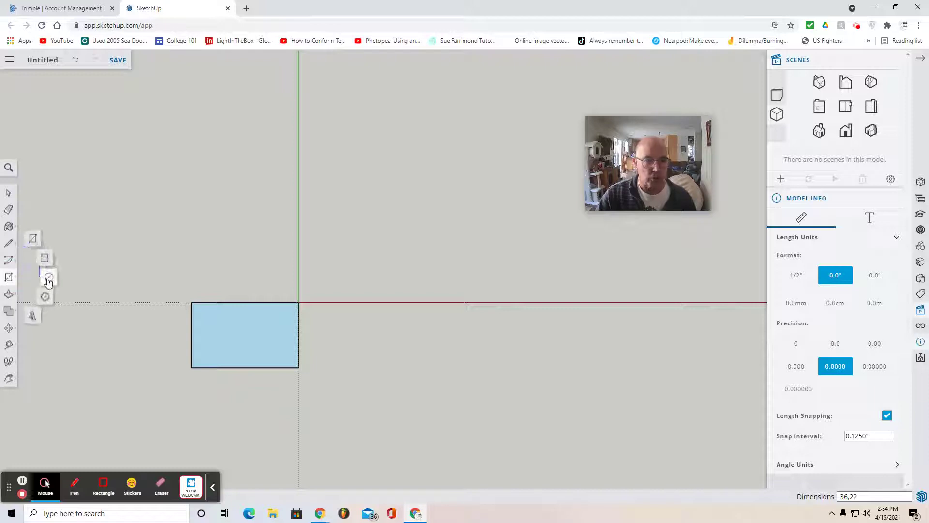
left_click(48, 277)
left_click(118, 165)
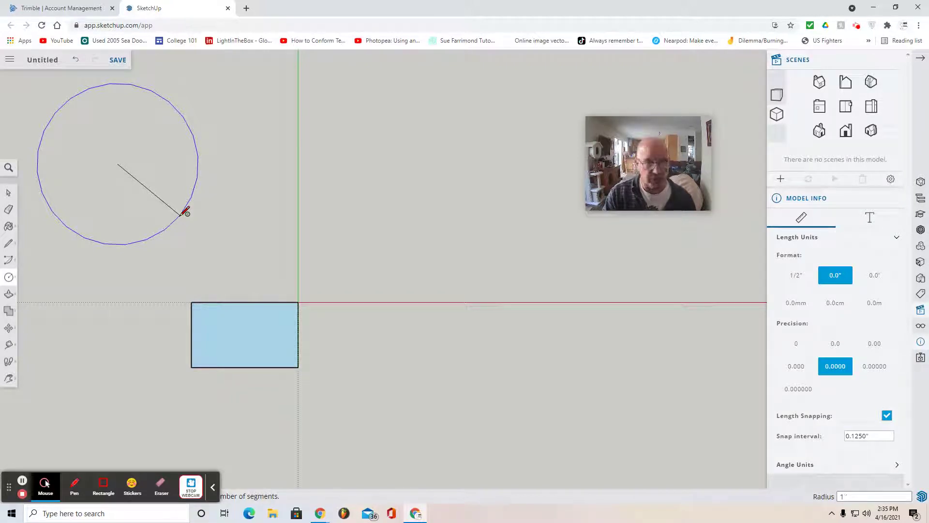
type("2")
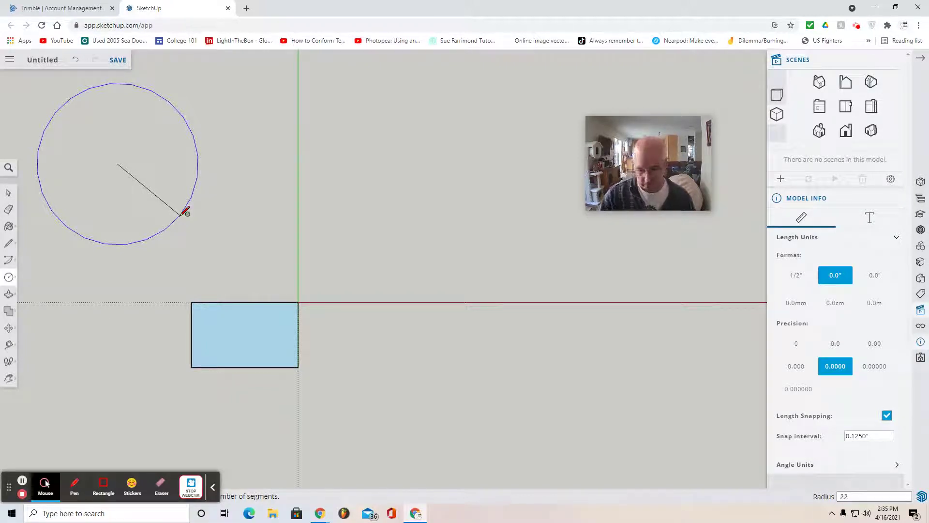
type("2")
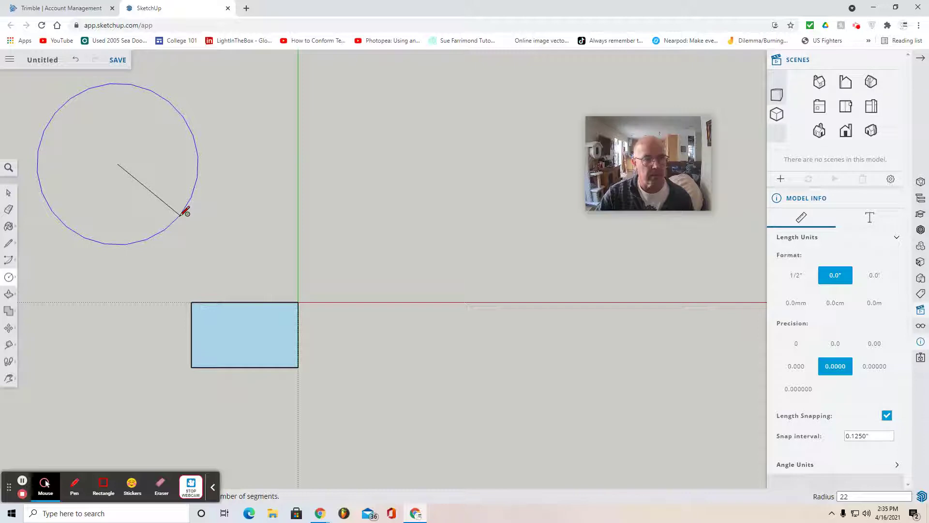
key("Return")
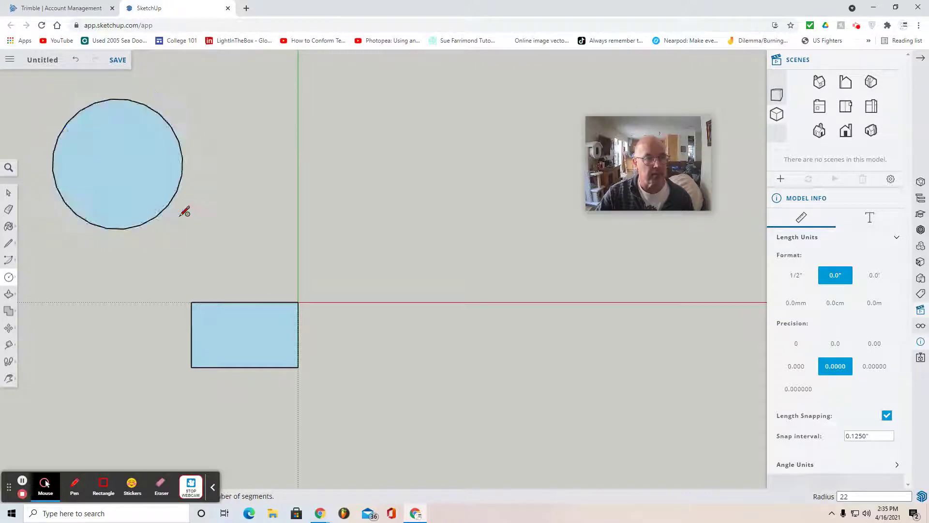
Draw a radius line from the circle's edge to its centre
left_click(10, 245)
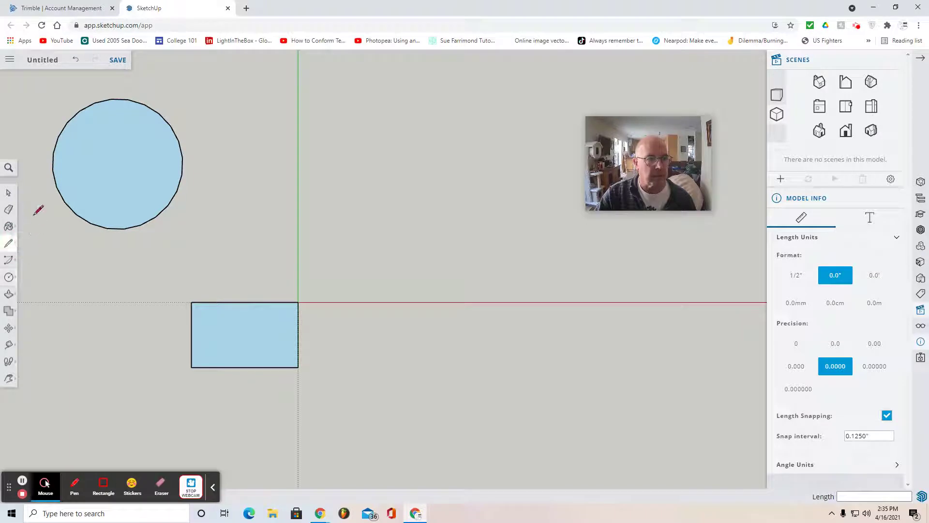
left_click(53, 153)
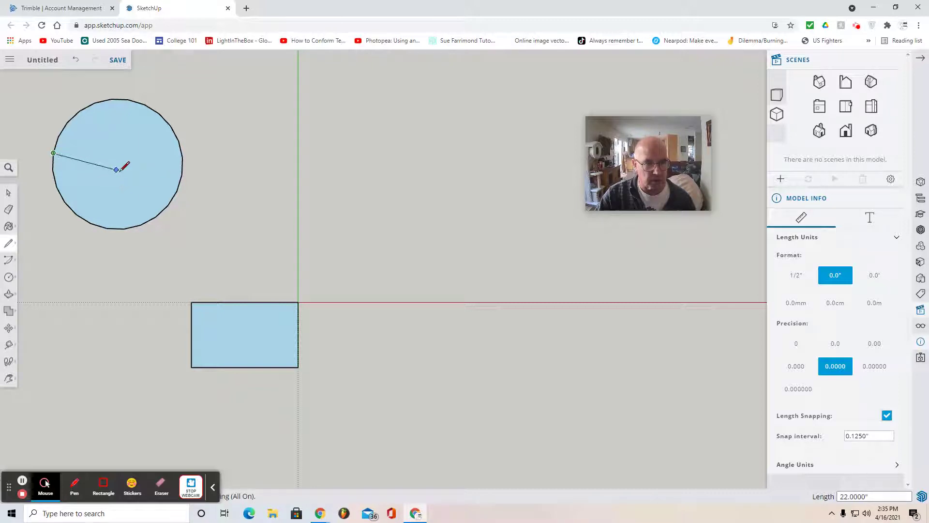
scroll(124, 167, "up", 2)
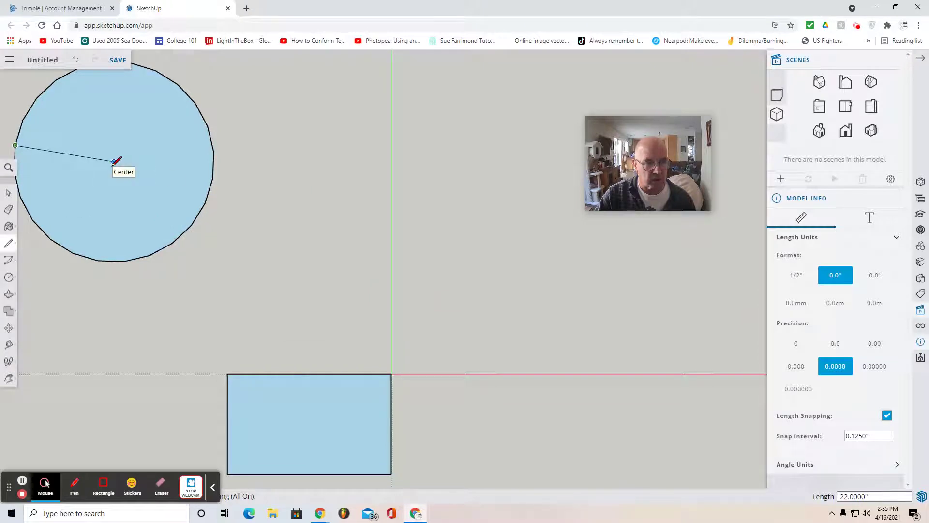
left_click(114, 161)
scroll(145, 183, "down", 2)
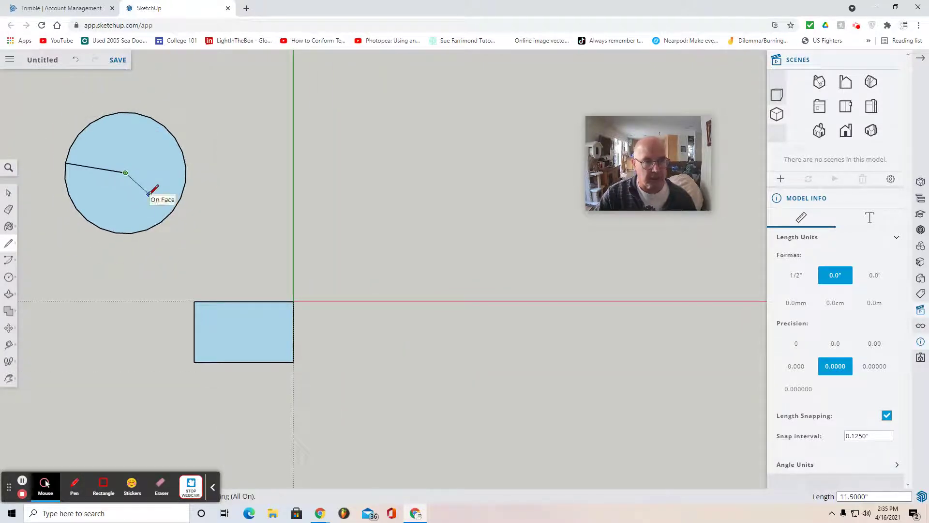
Orbit the view to see the model tilted in 3D
left_click(9, 194)
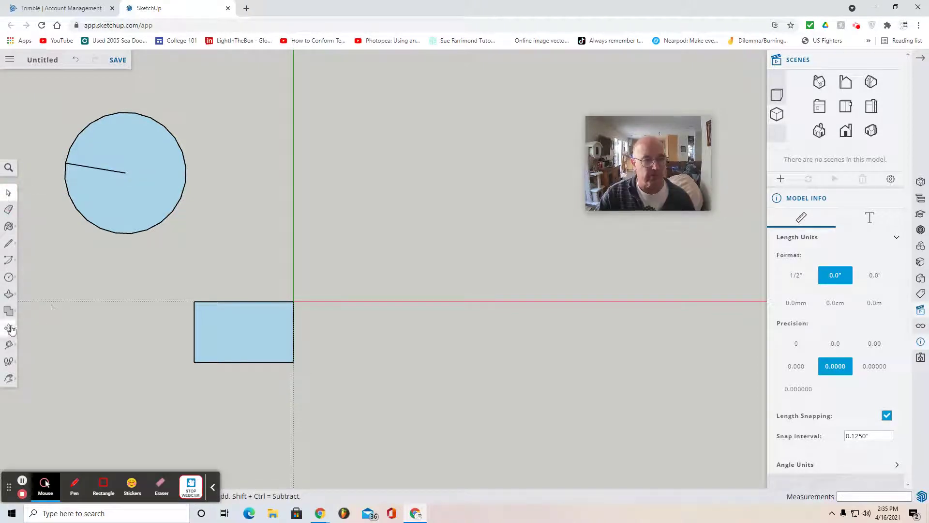
left_click(8, 378)
left_click(32, 339)
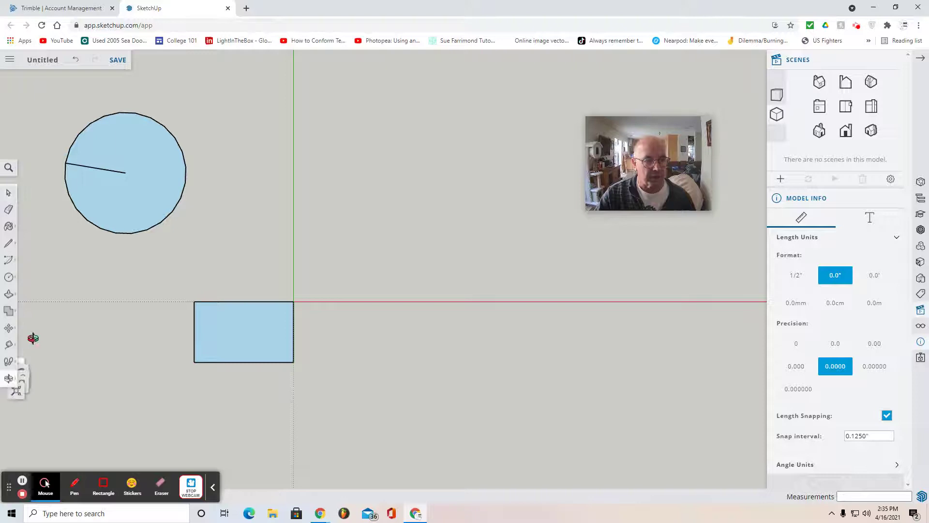
left_click_drag(137, 400, 97, 221)
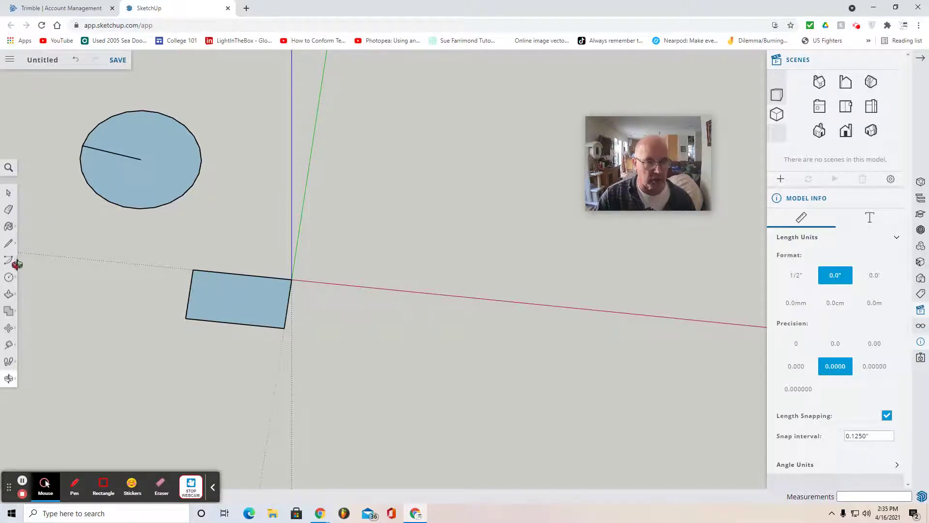
Draw a 12-inch vertical line up the blue axis from the origin
left_click(9, 245)
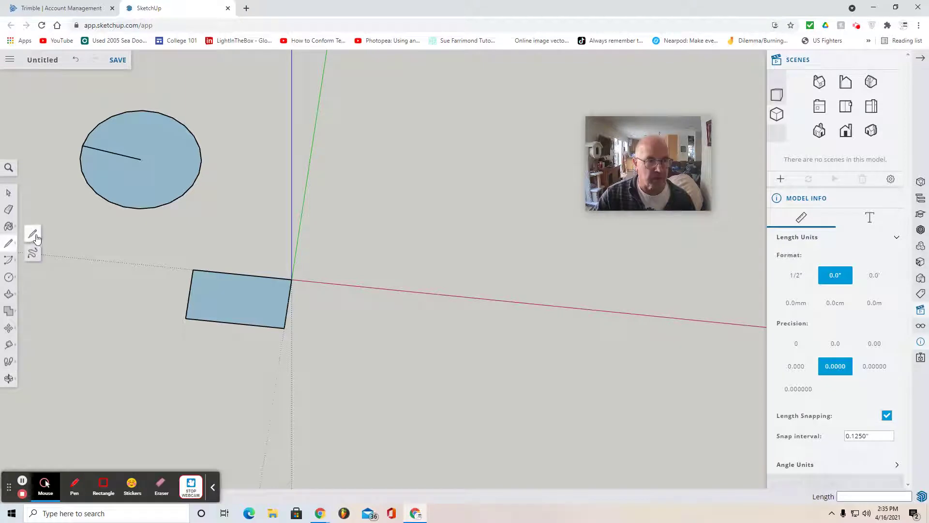
left_click(291, 280)
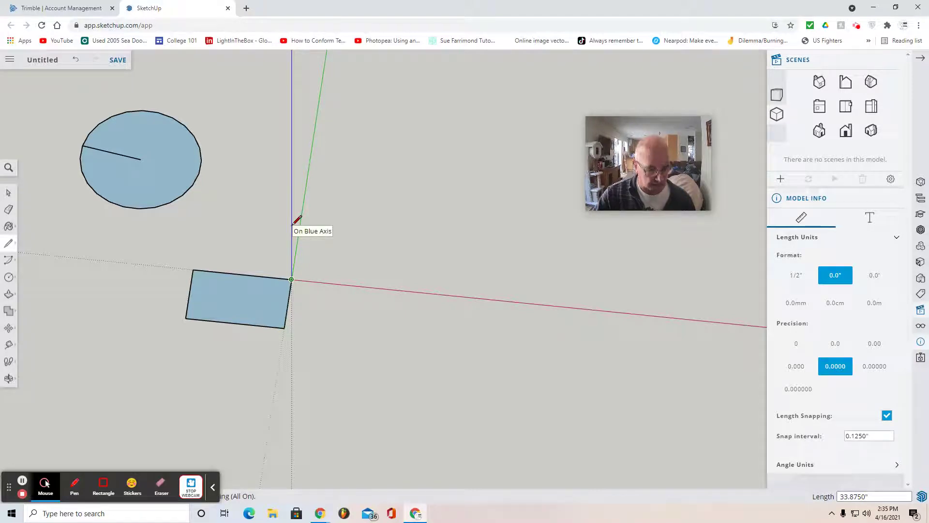
type("12")
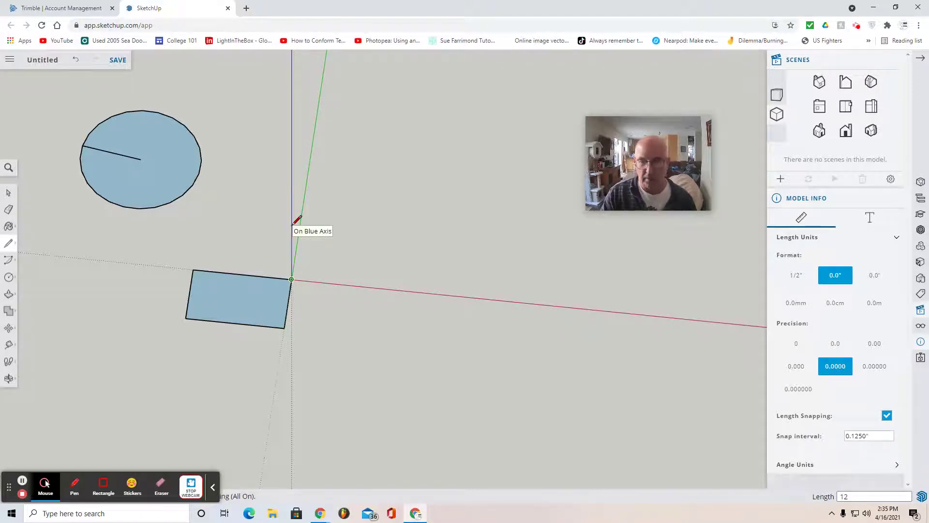
key("Return")
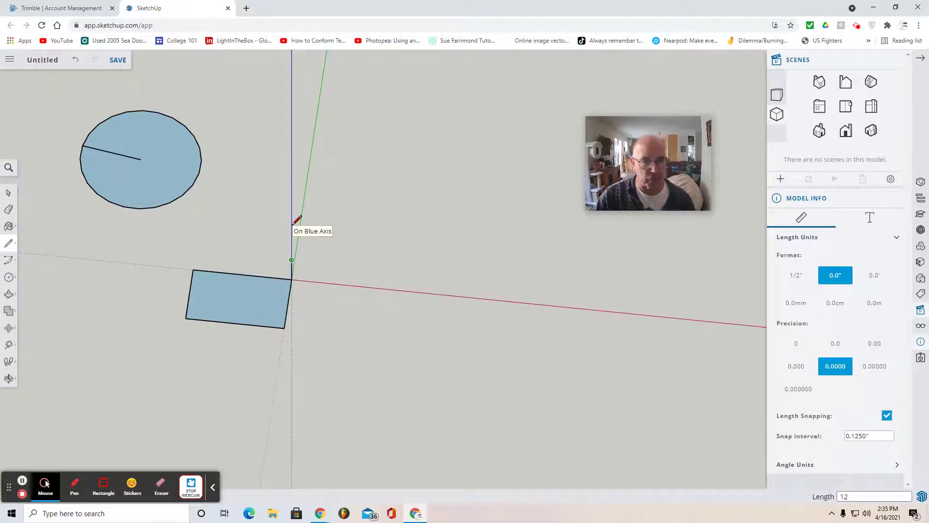
left_click(8, 192)
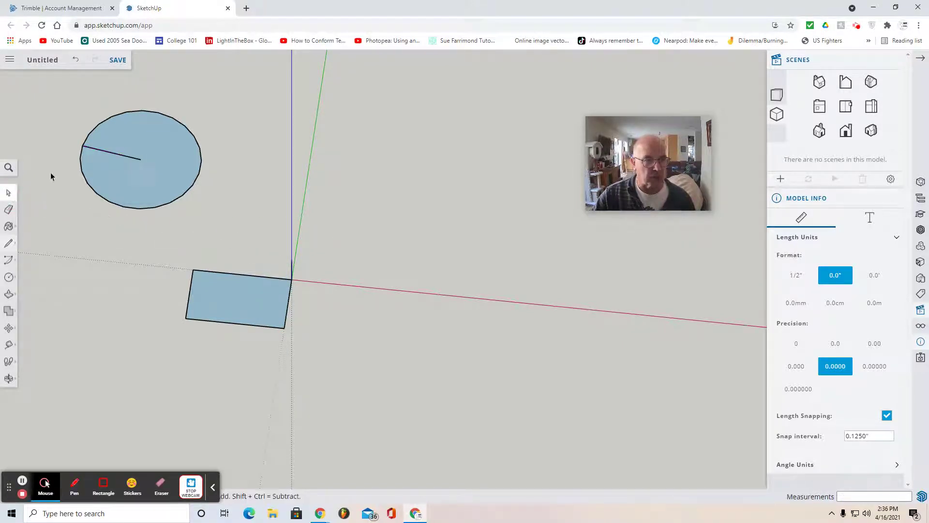
Move the circle and radius line by the centre onto the vertical line's top, then view from Top
left_click_drag(57, 92, 226, 225)
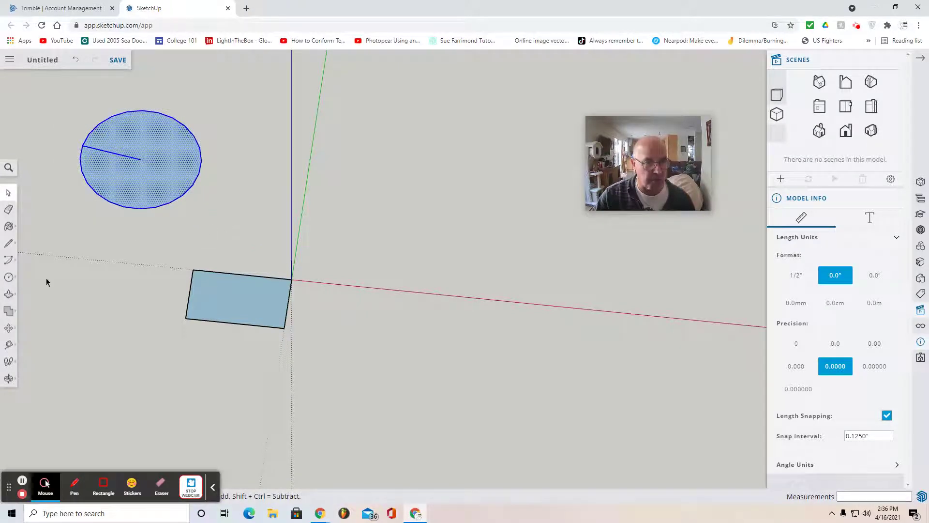
left_click(8, 329)
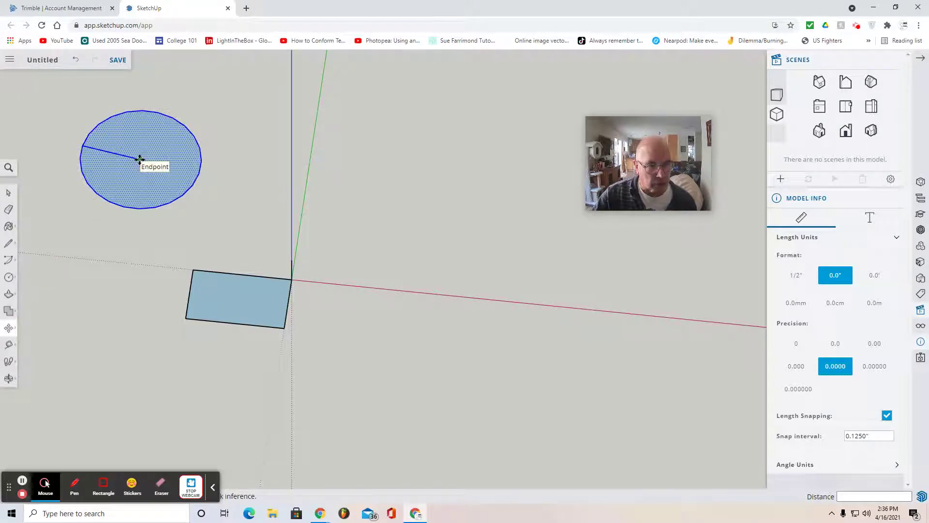
left_click(140, 159)
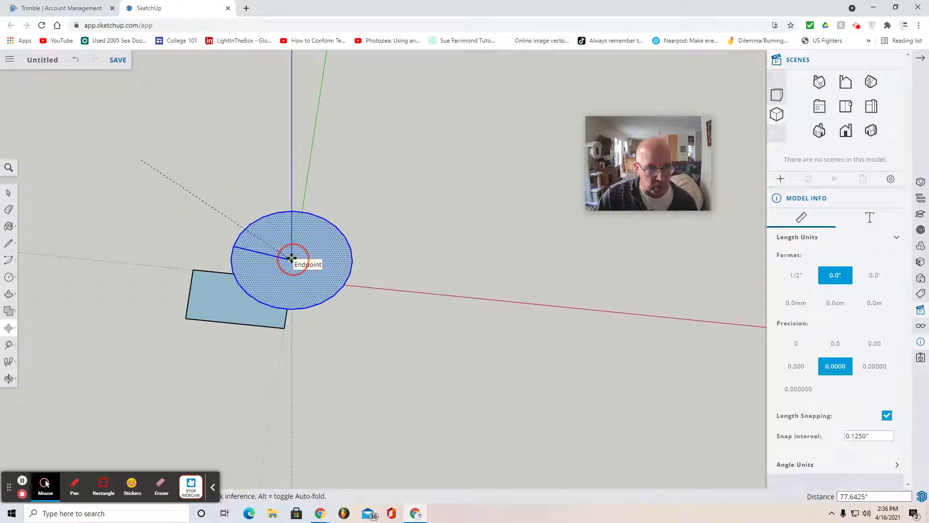
left_click(290, 258)
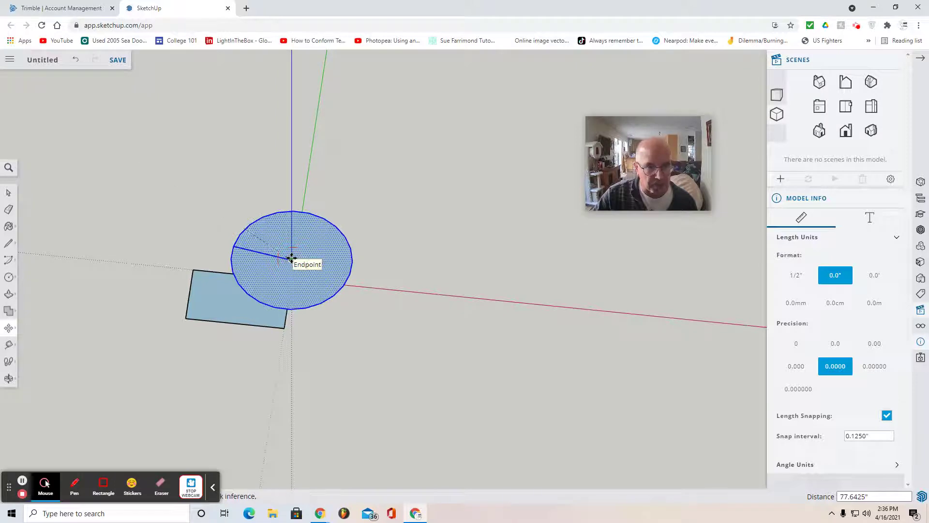
left_click(847, 107)
scroll(490, 340, "up", 4)
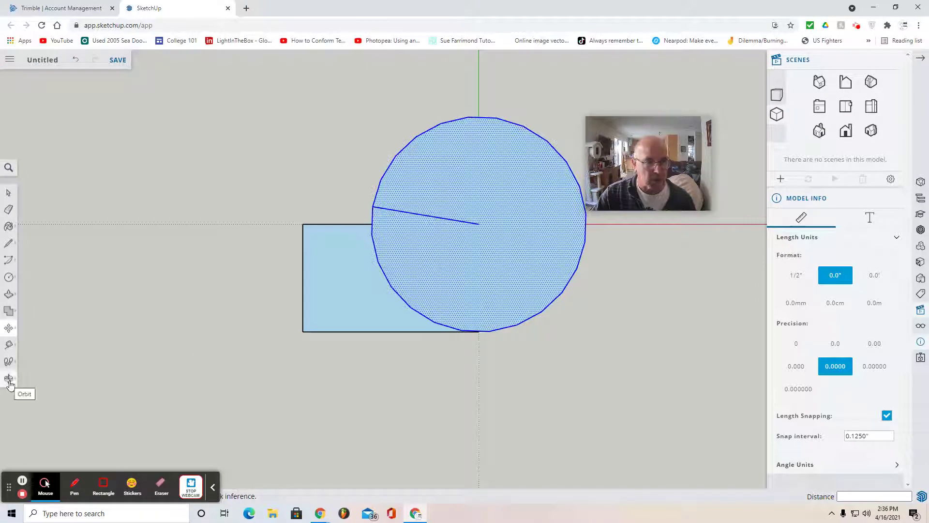
Draw a 2 Point Arc from the rectangle's corner to the circle's rim with a 1.25-inch bulge
left_click(10, 381)
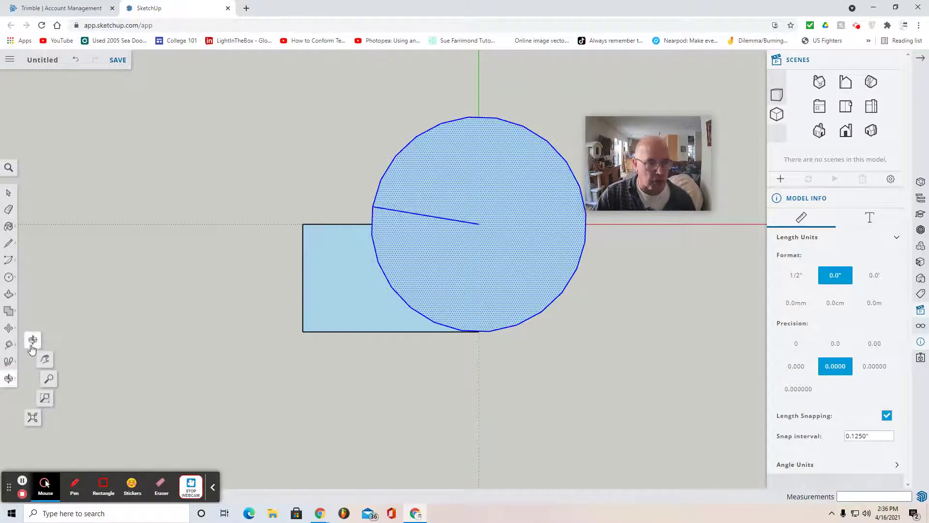
left_click_drag(128, 388, 281, 326)
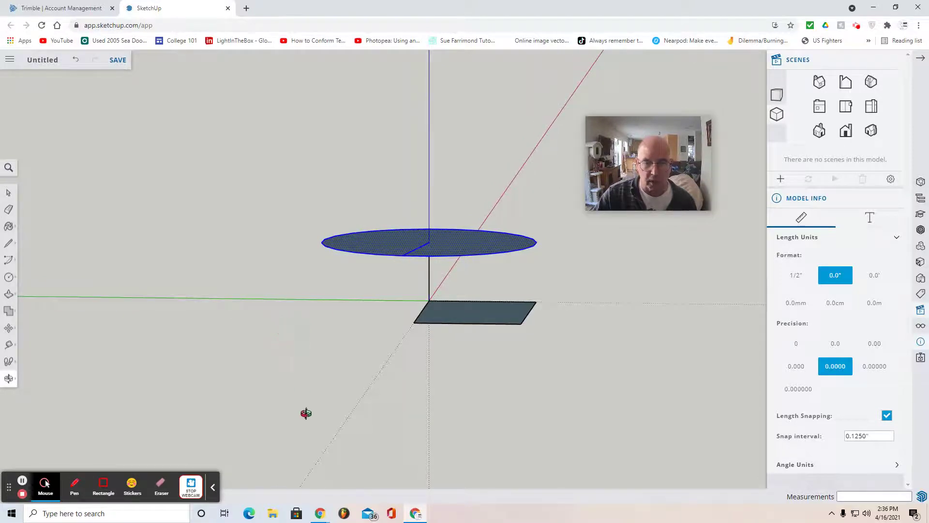
left_click(10, 262)
left_click(34, 251)
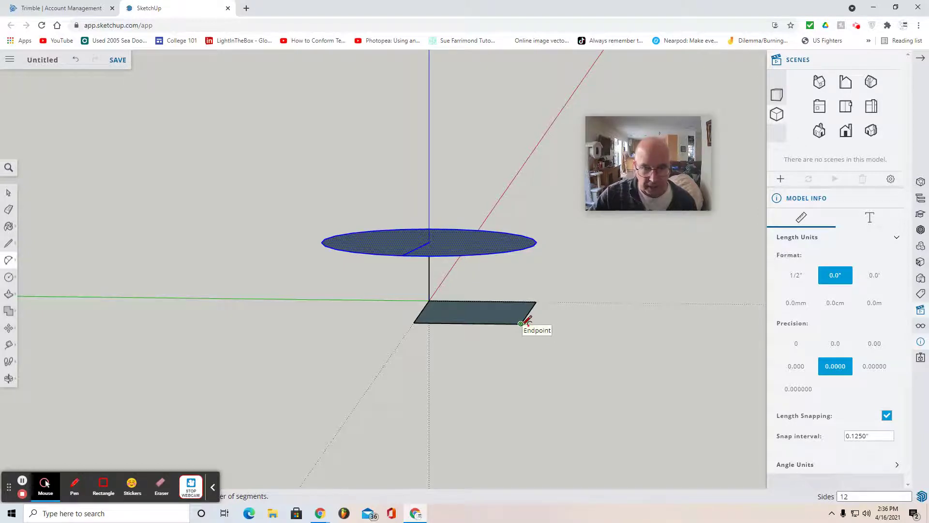
left_click(521, 323)
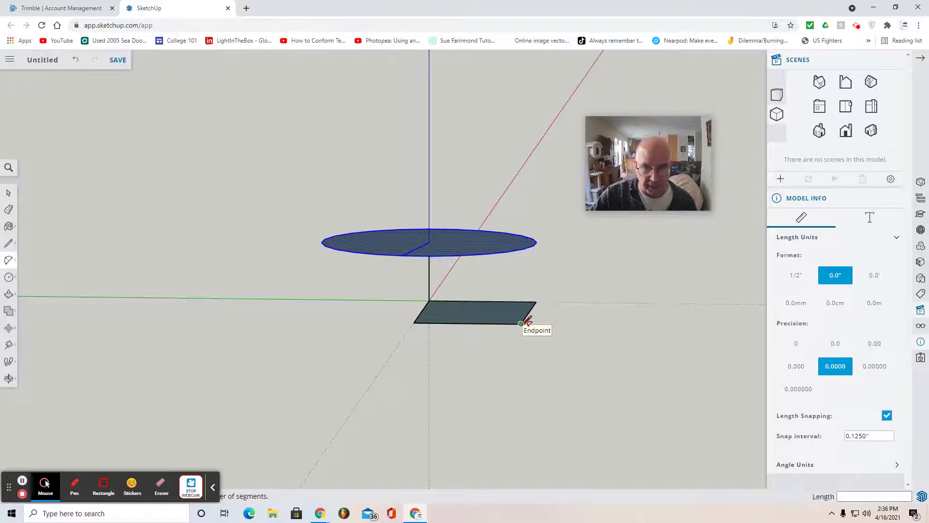
left_click(537, 242)
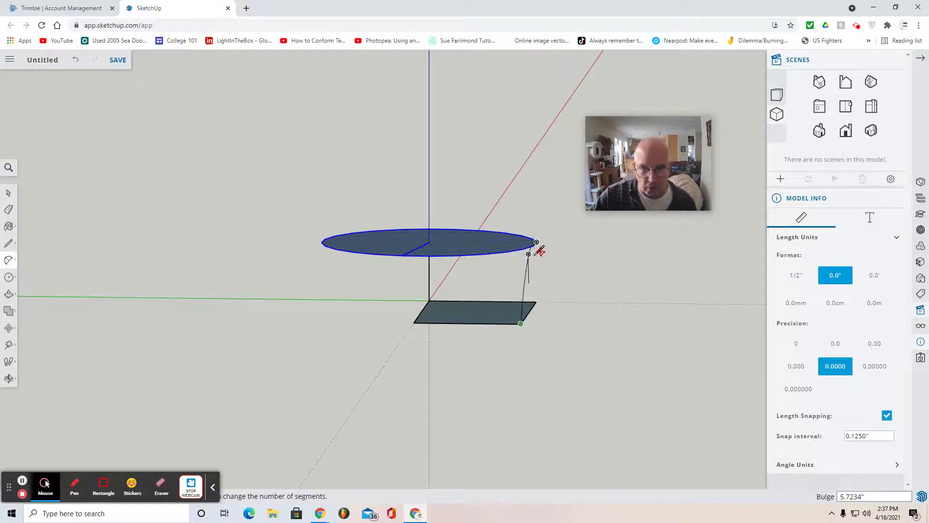
scroll(543, 249, "up", 2)
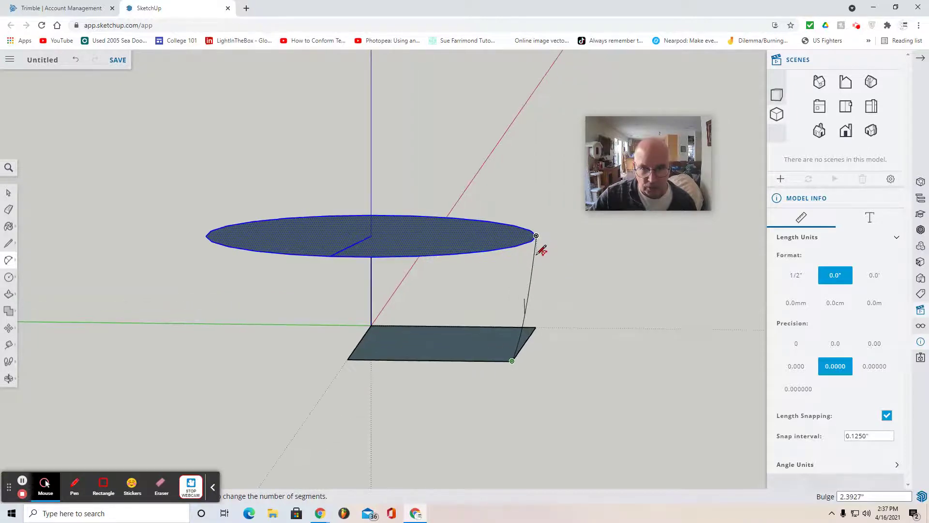
left_click(536, 294)
key("F2")
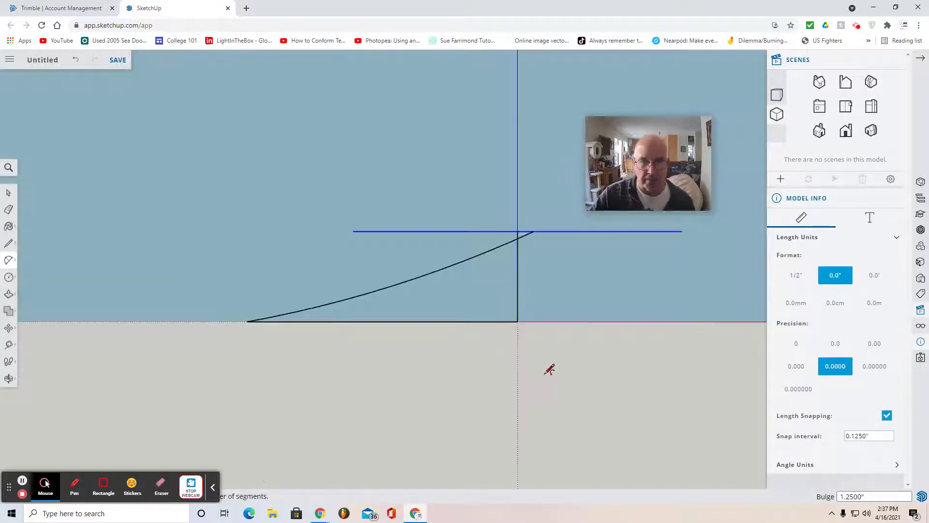
Orbit the view to inspect the arc ramp in perspective
left_click(9, 378)
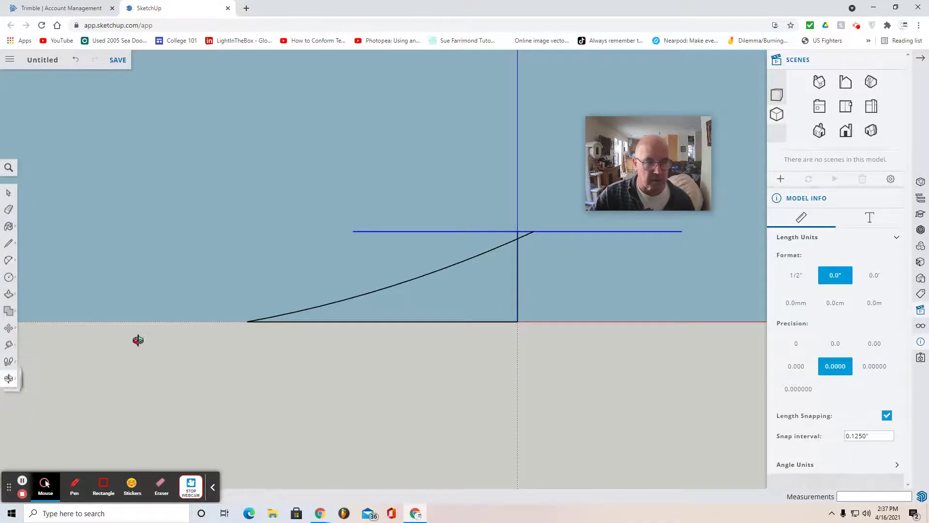
left_click_drag(138, 340, 409, 369)
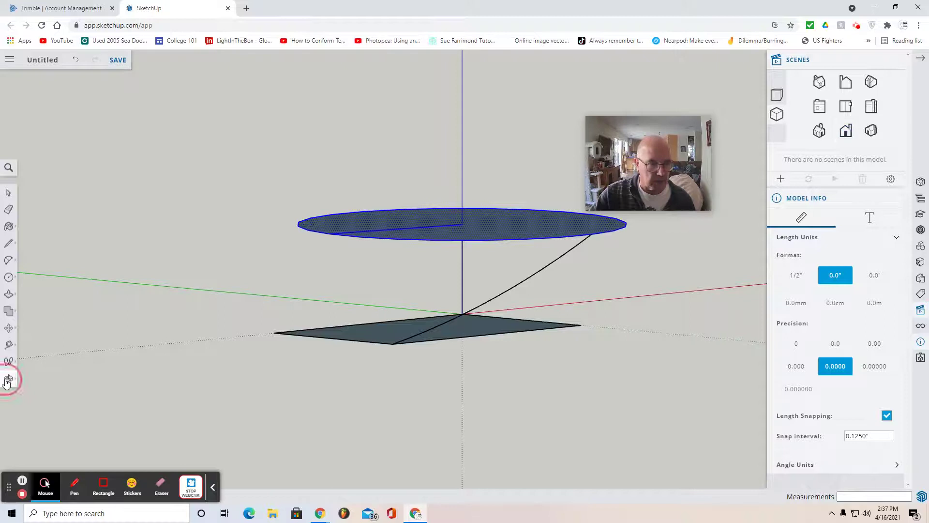
left_click_drag(536, 407, 286, 419)
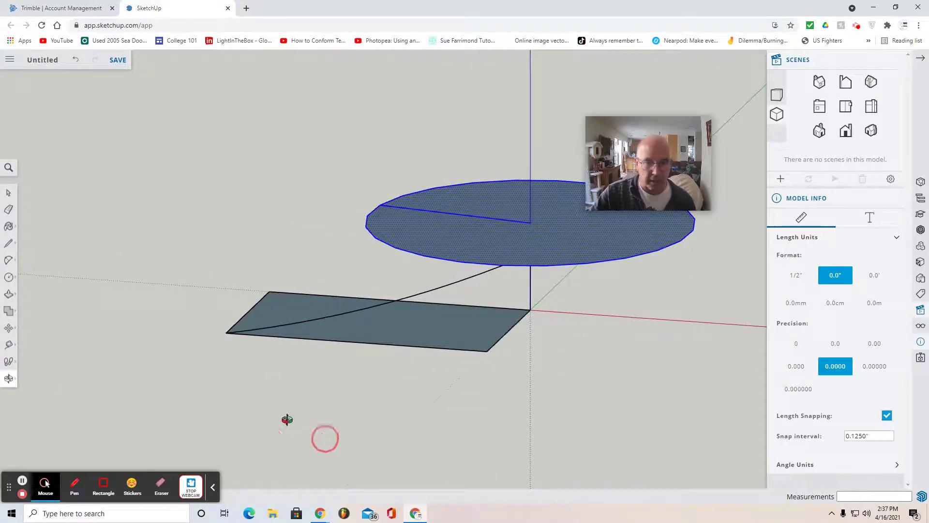
Draw a triangle from the ramp's top along the circle edge with a 3.5-inch vertical side
left_click(9, 243)
left_click(30, 234)
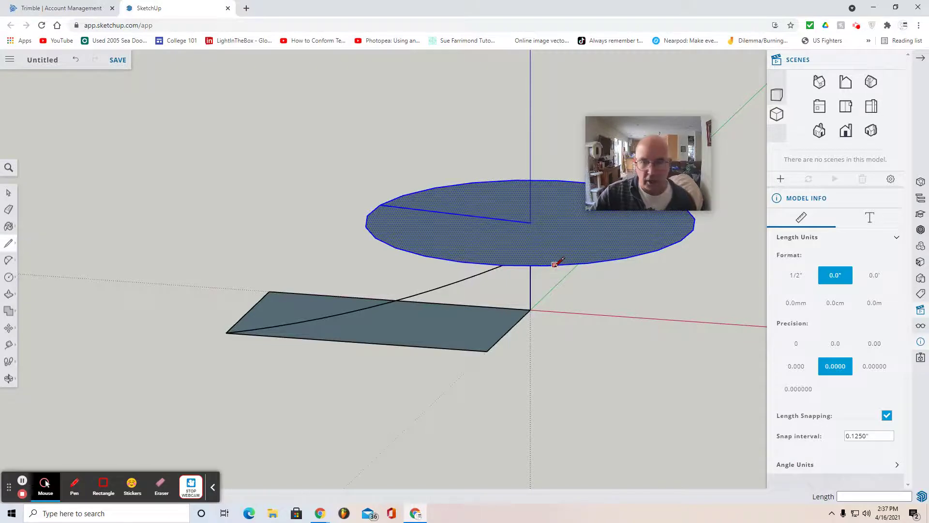
scroll(556, 261, "up", 3)
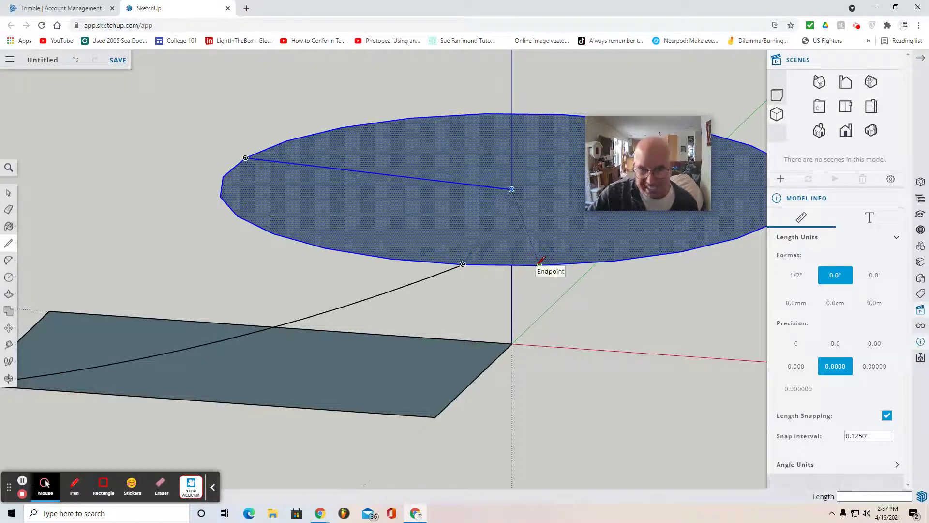
left_click(463, 263)
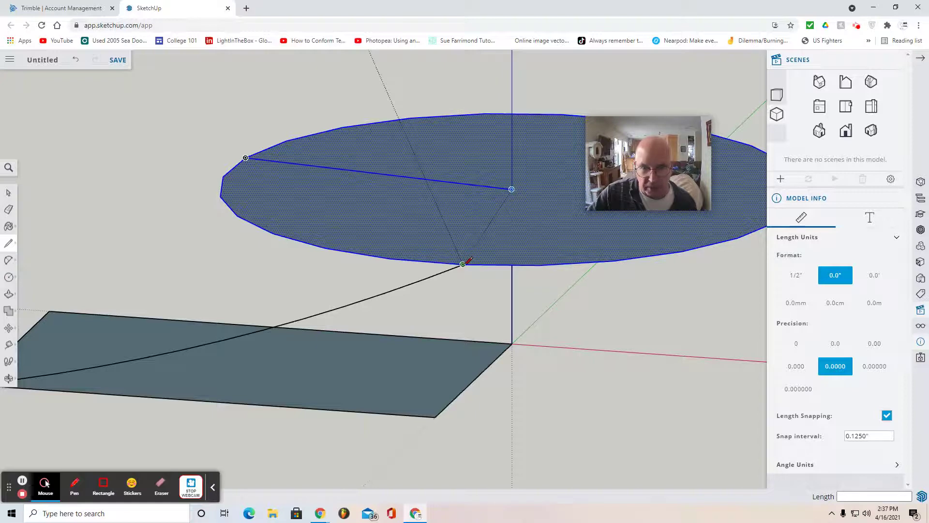
left_click(540, 265)
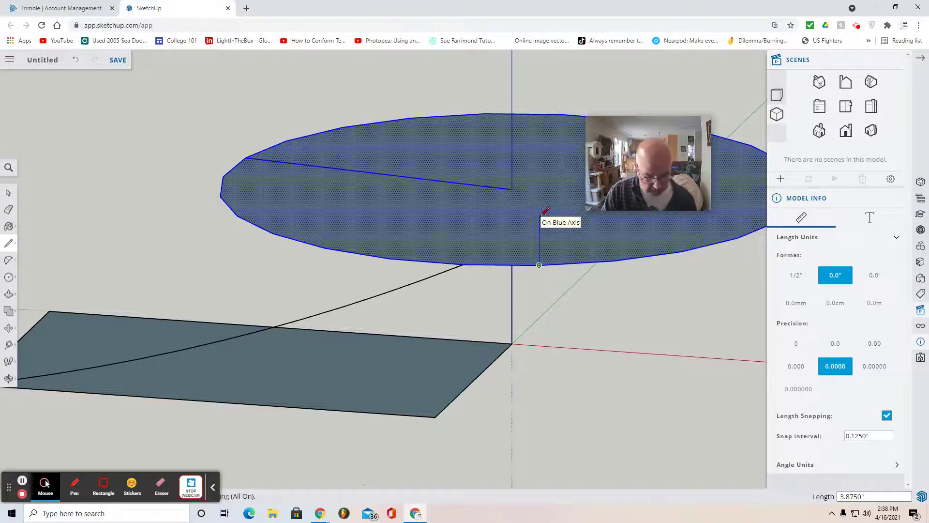
type("3.5")
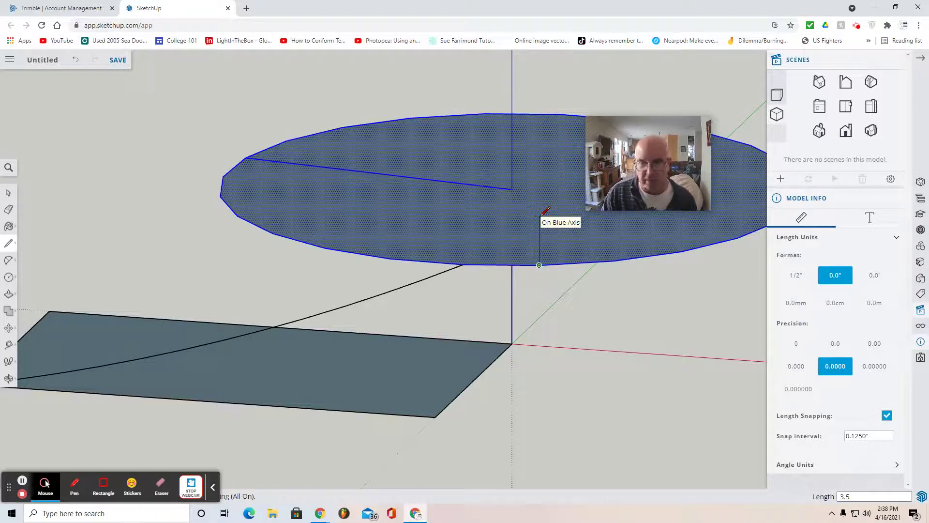
key("Return")
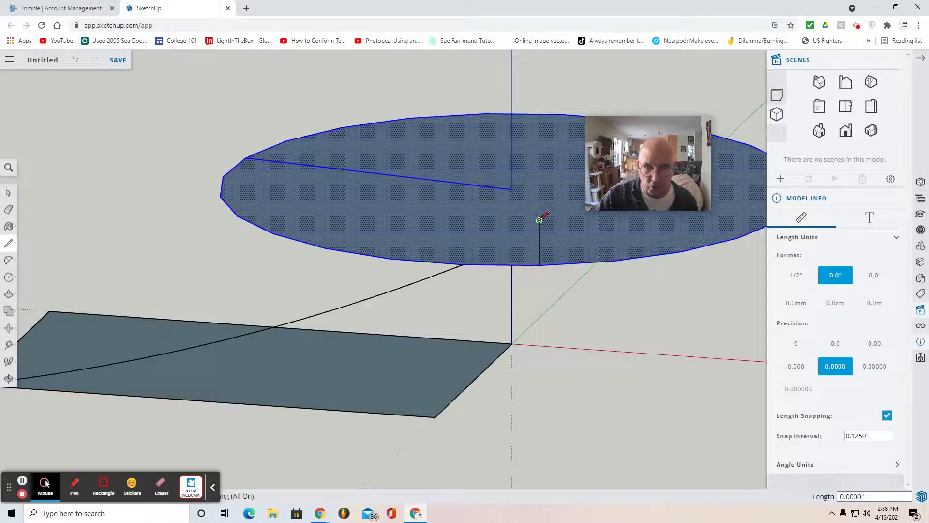
left_click(540, 220)
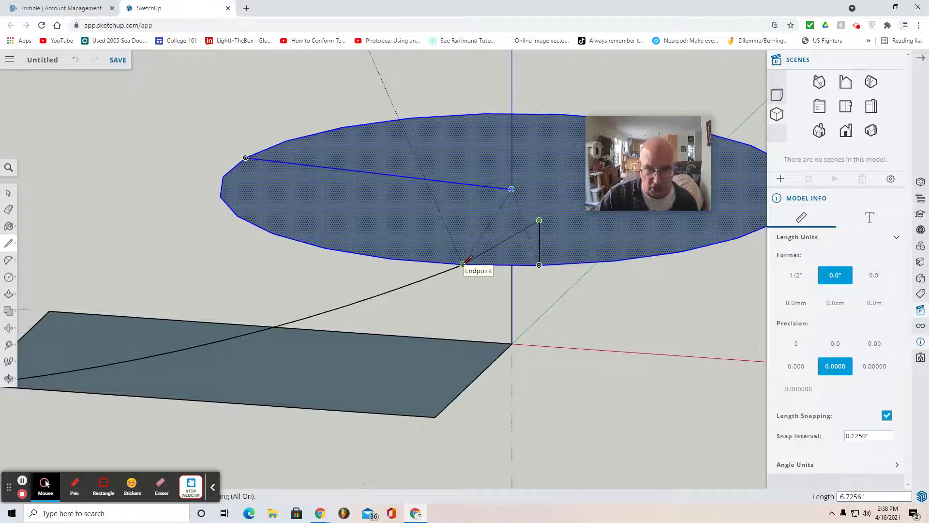
left_click(463, 264)
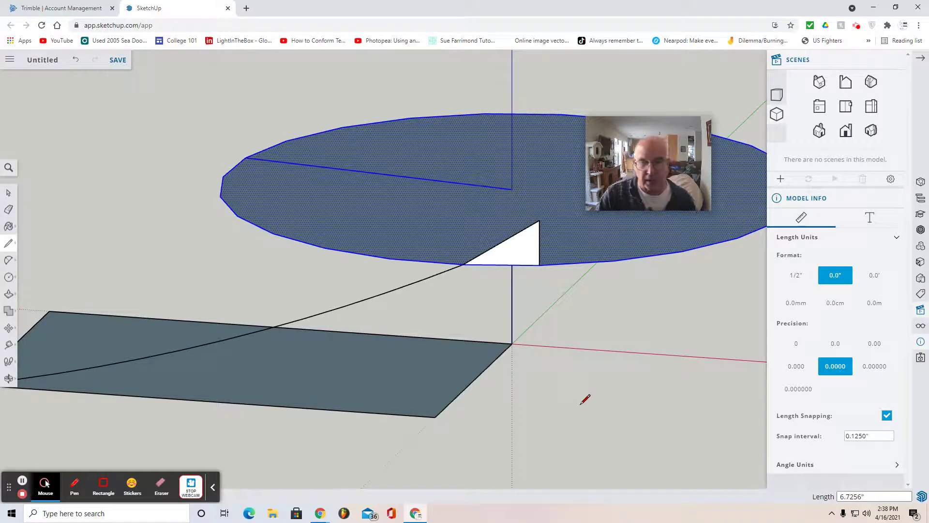
left_click(8, 192)
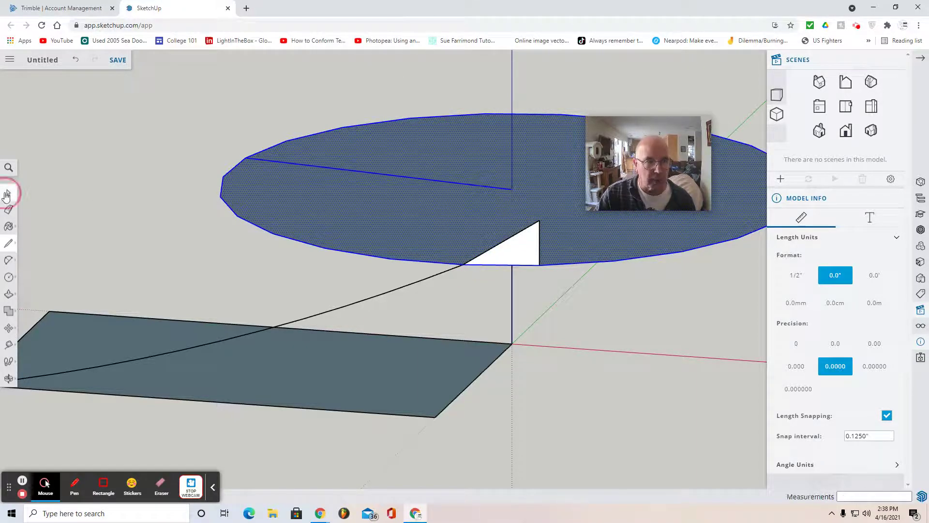
Delete the vertical edge, then rotate-copy the slanted line 15° about the circle centre, x23
left_click(540, 251)
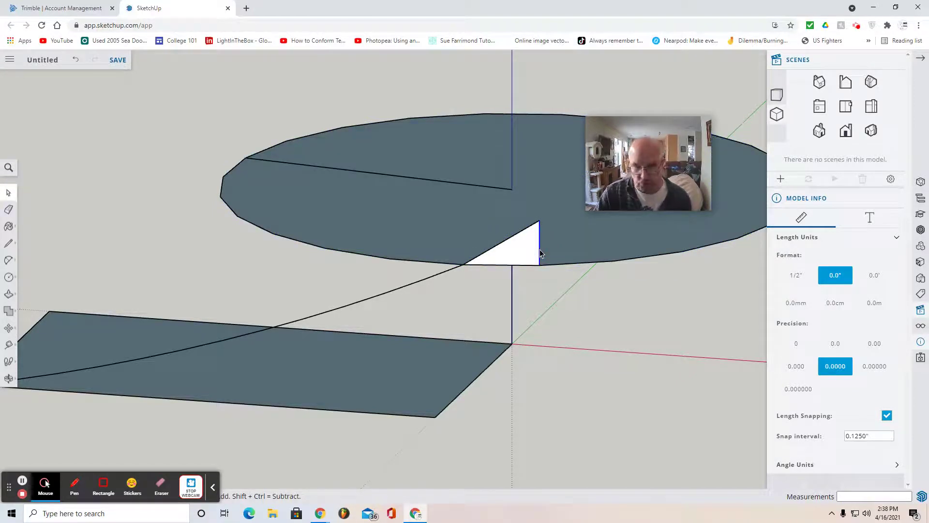
key("Delete")
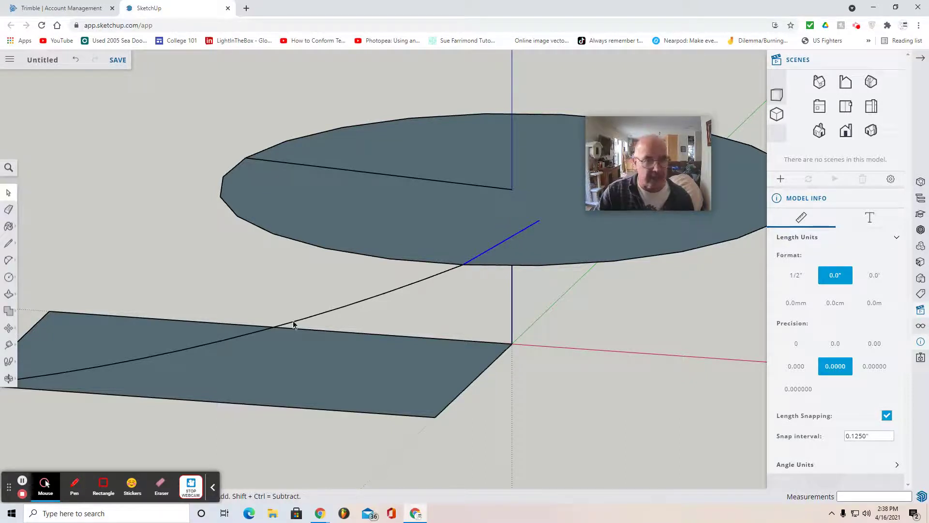
left_click(8, 330)
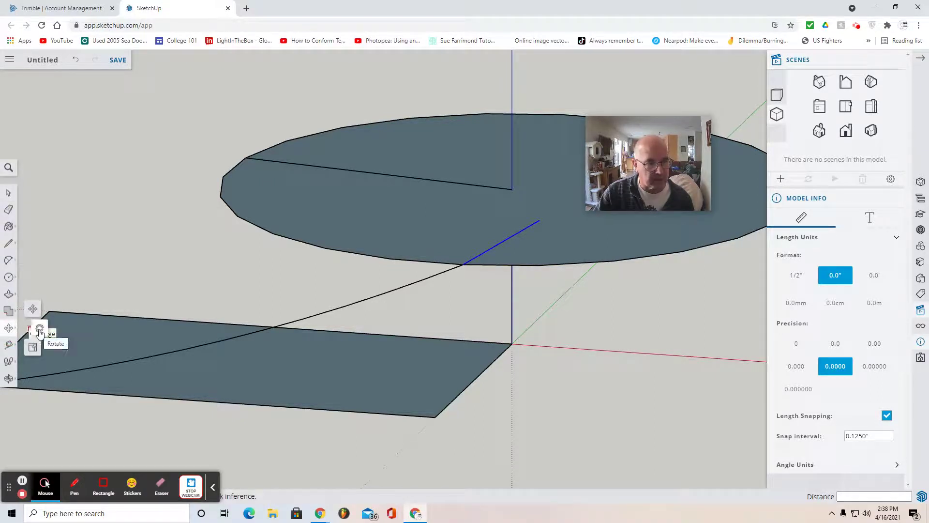
left_click(40, 331)
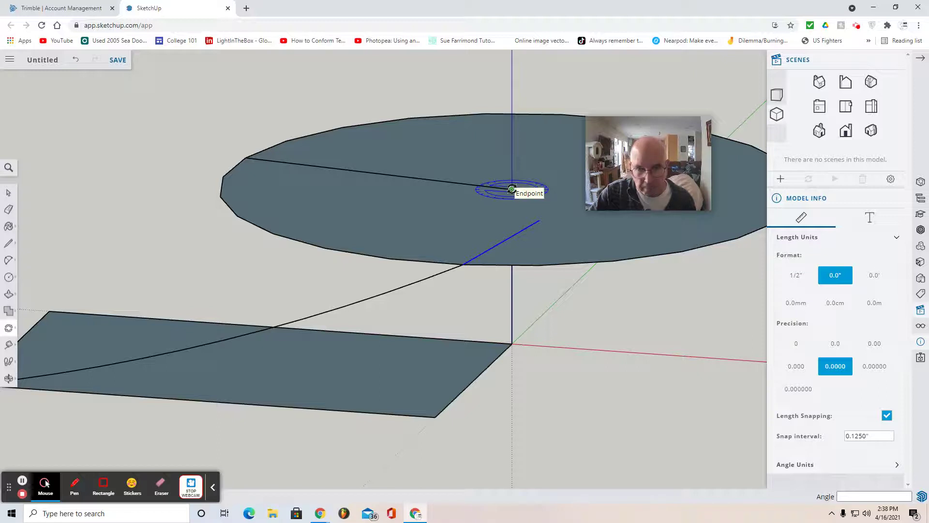
left_click(511, 188)
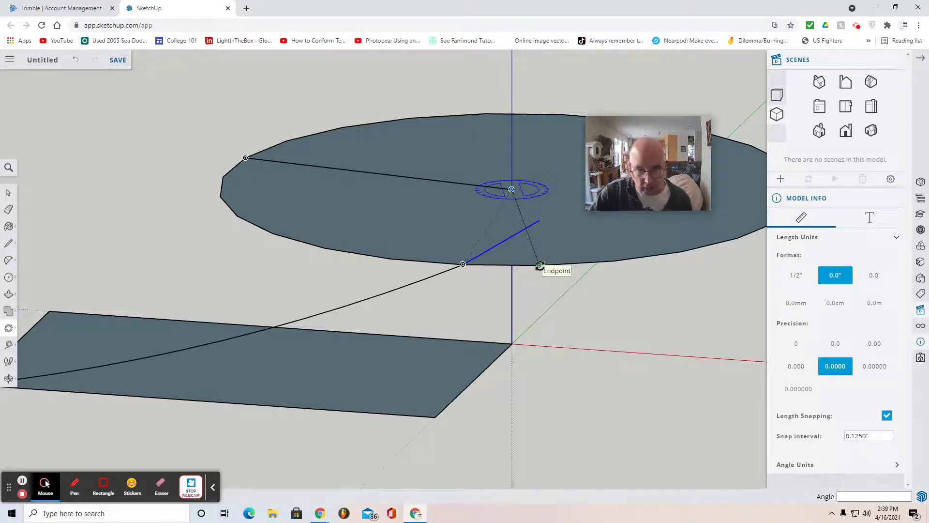
left_click(540, 266)
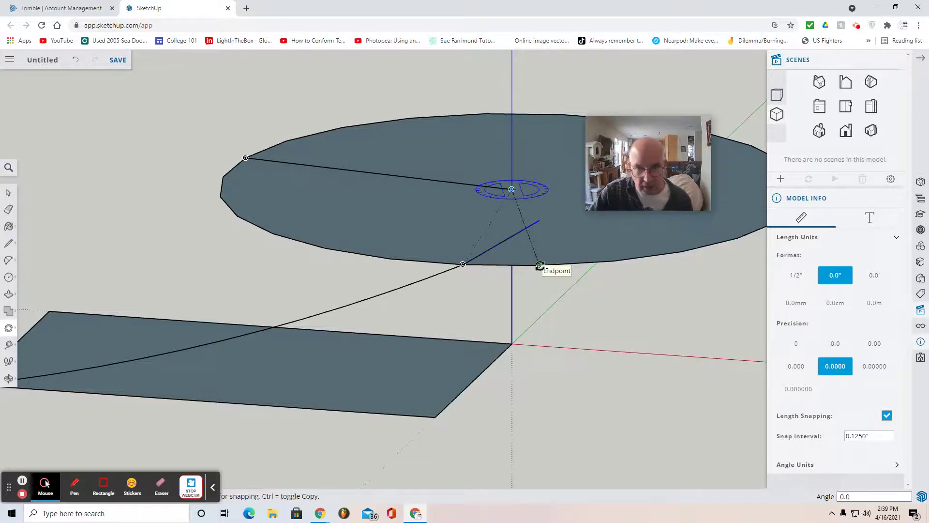
left_click(608, 262)
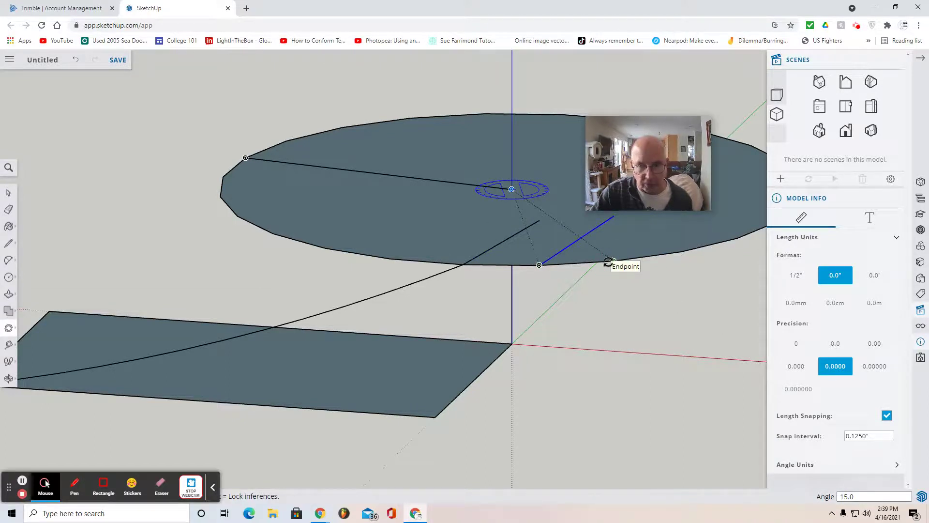
type("x23")
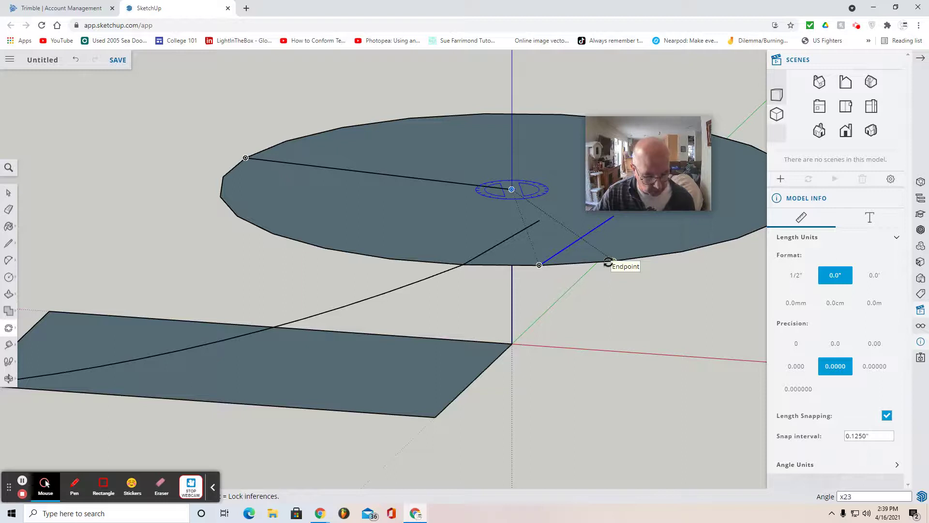
key("Return")
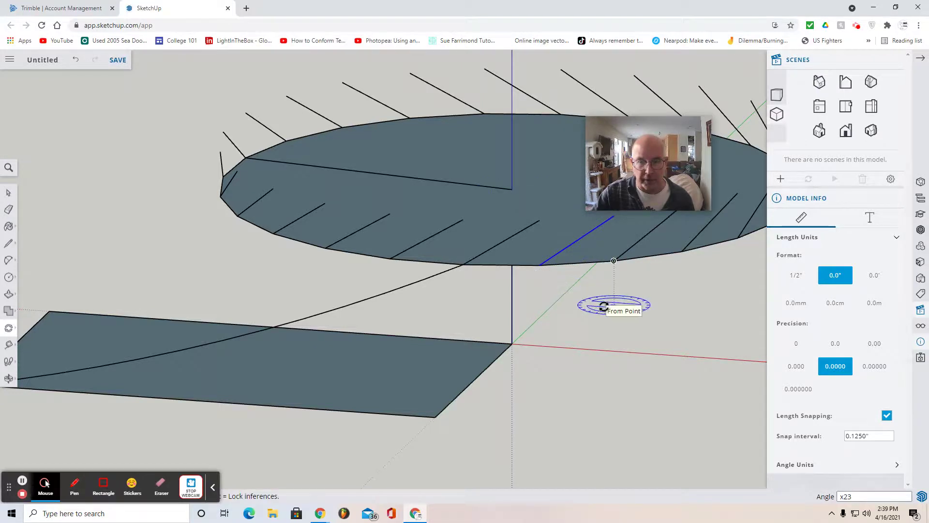
From the Front view, window-select all 24 slanted lines around the raised circle's rim
left_click(845, 135)
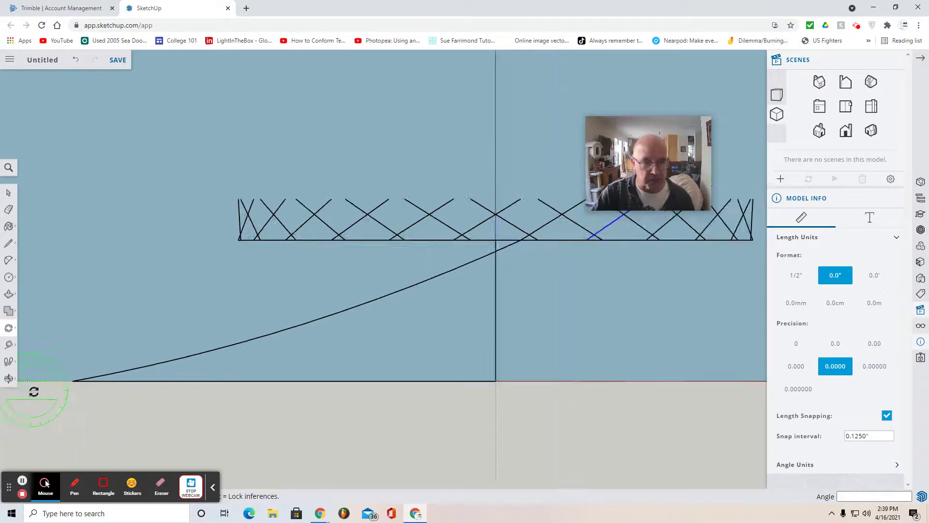
scroll(34, 391, "down", 2)
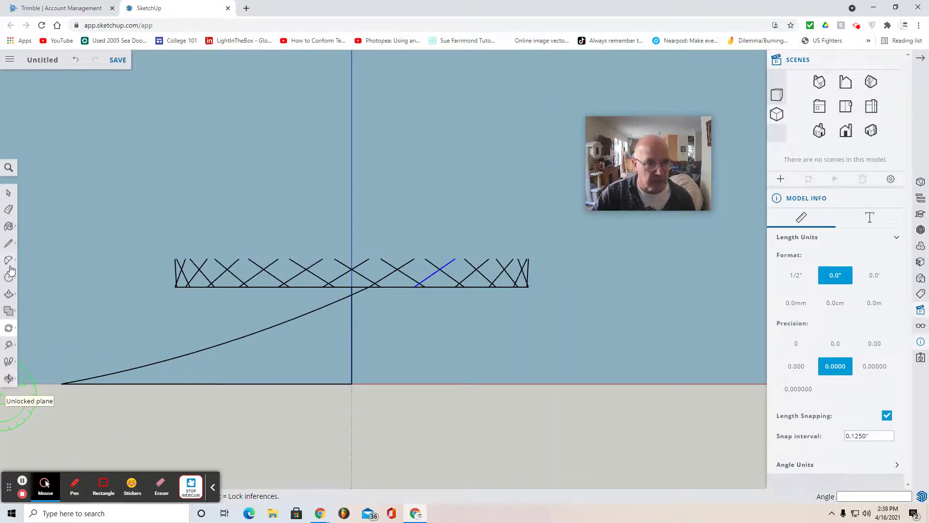
left_click(8, 195)
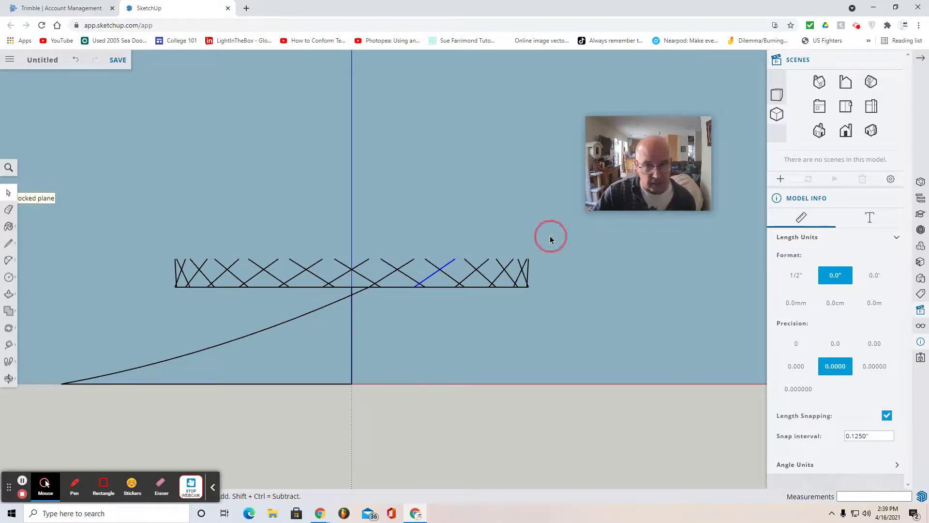
left_click_drag(550, 238, 453, 279)
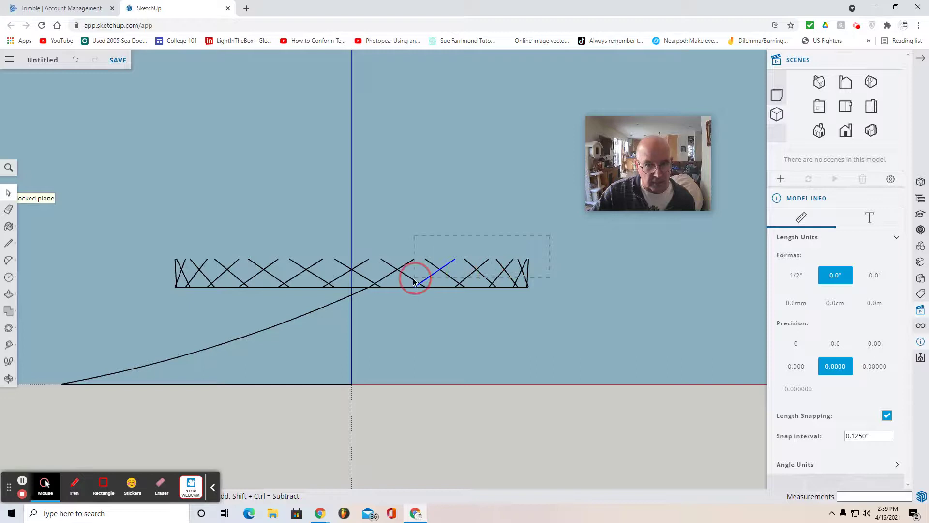
left_click_drag(414, 282, 145, 274)
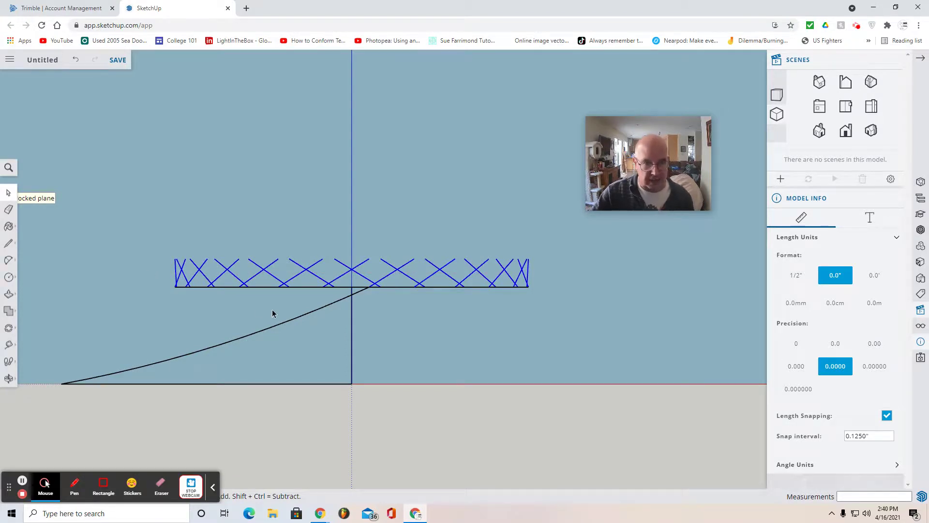
left_click(9, 380)
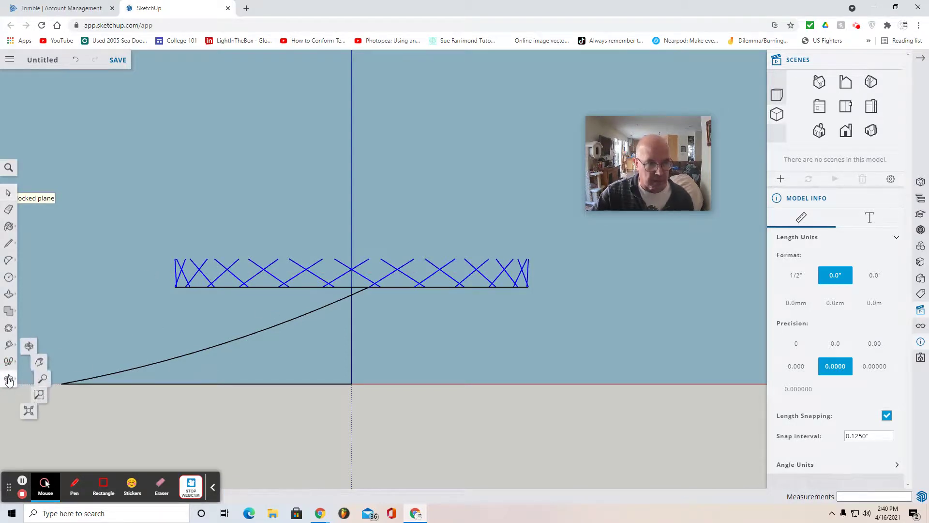
left_click(33, 340)
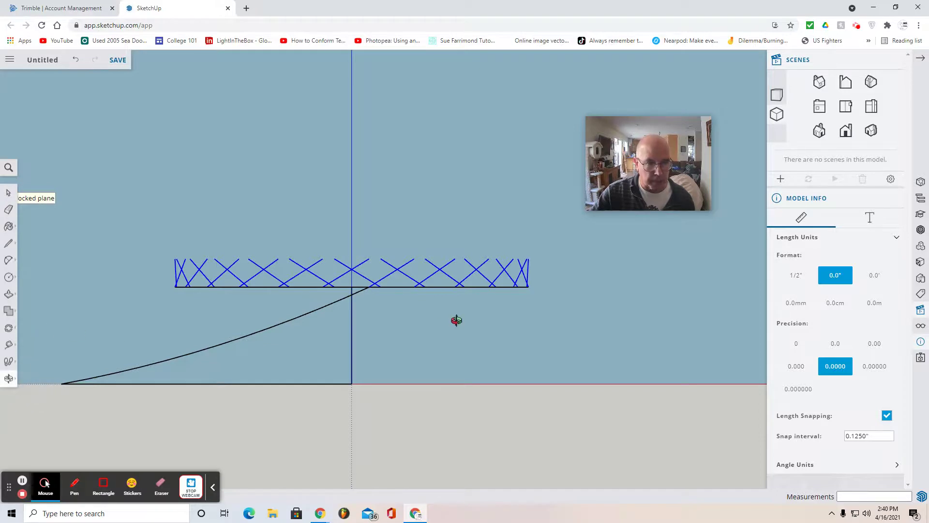
Back in perspective, copy the selected rim lines 3.5" straight up from the arc ramp's endpoint
left_click_drag(455, 320, 401, 378)
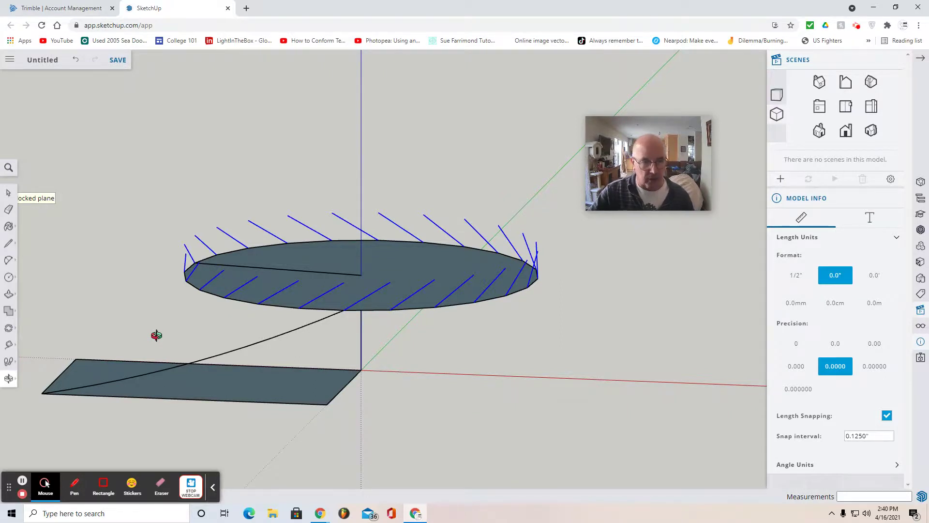
left_click(11, 331)
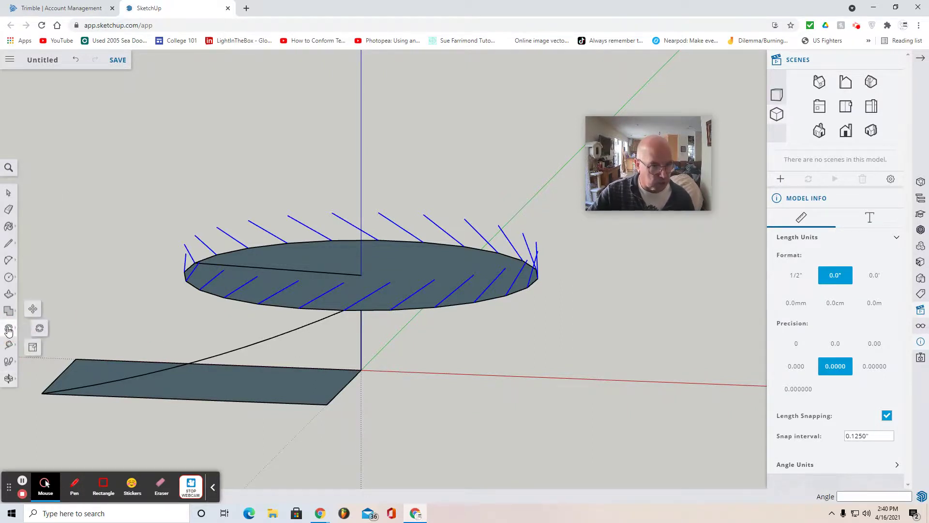
left_click(32, 310)
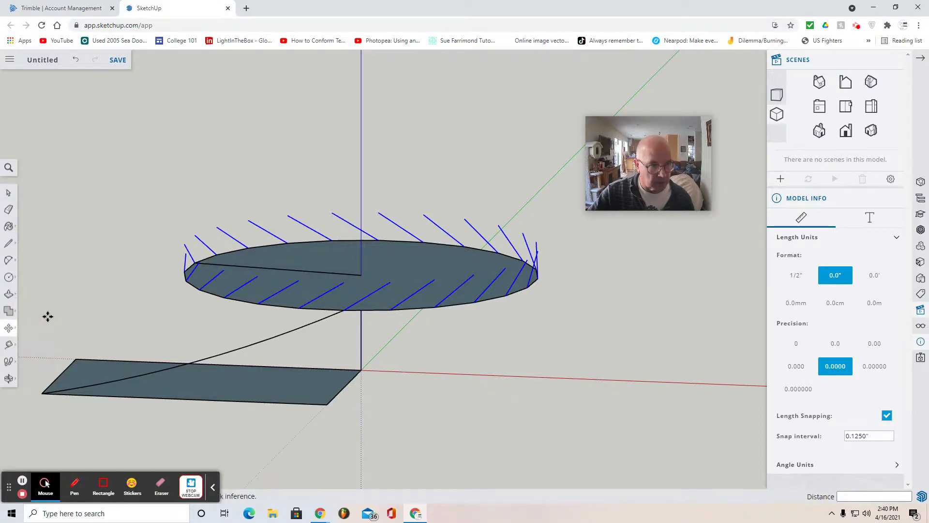
left_click(344, 310)
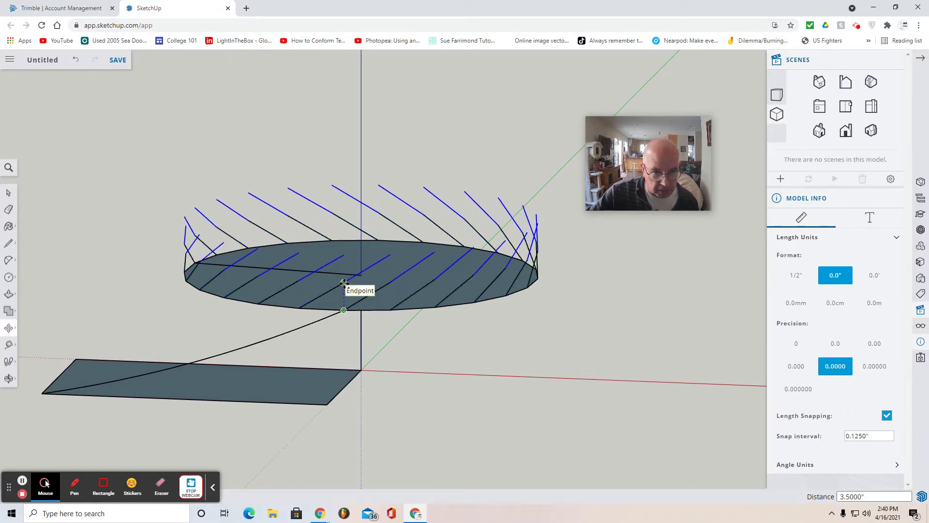
left_click(343, 282)
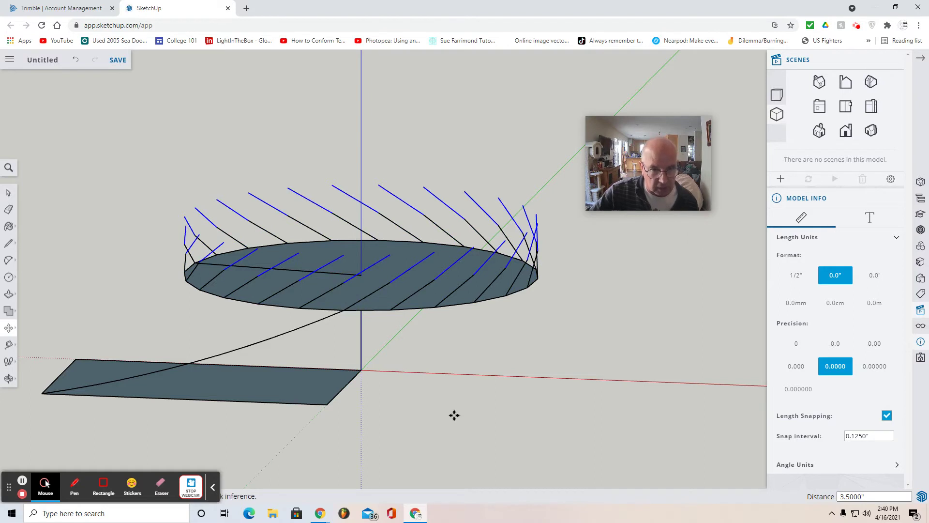